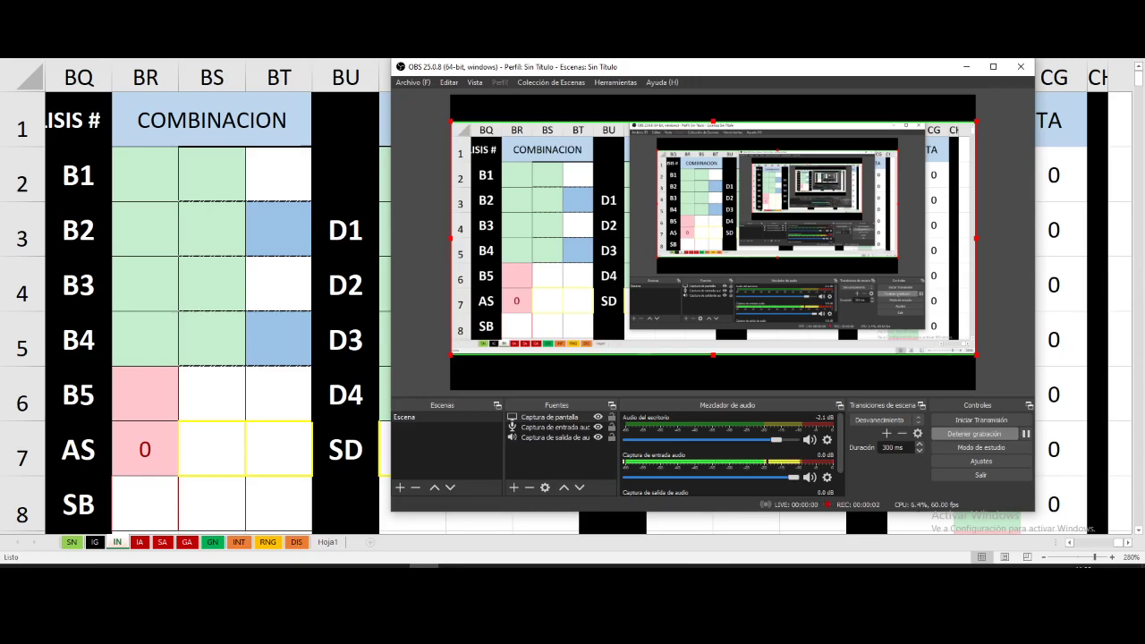
- Use Alt+Tab to put the Excel IN sheet in front of the OBS window
key("alt+Tab")
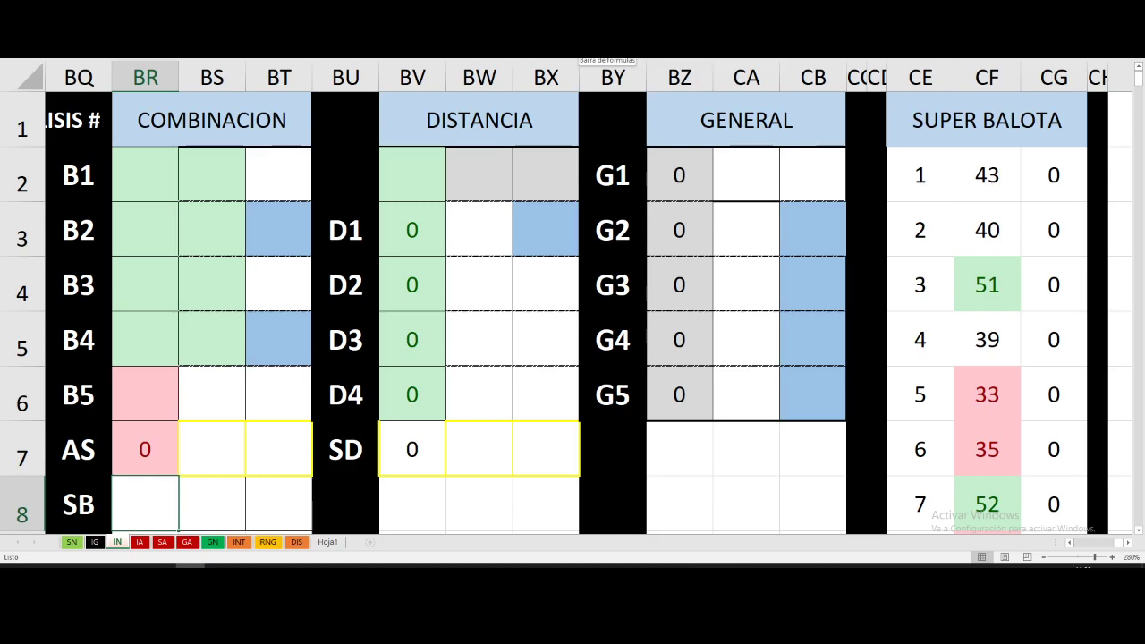
- On the IN sheet, enter drawn numbers 2, 8, 14, 19, 28 in BR2:BR6 and 7 as super balota
left_click(135, 169)
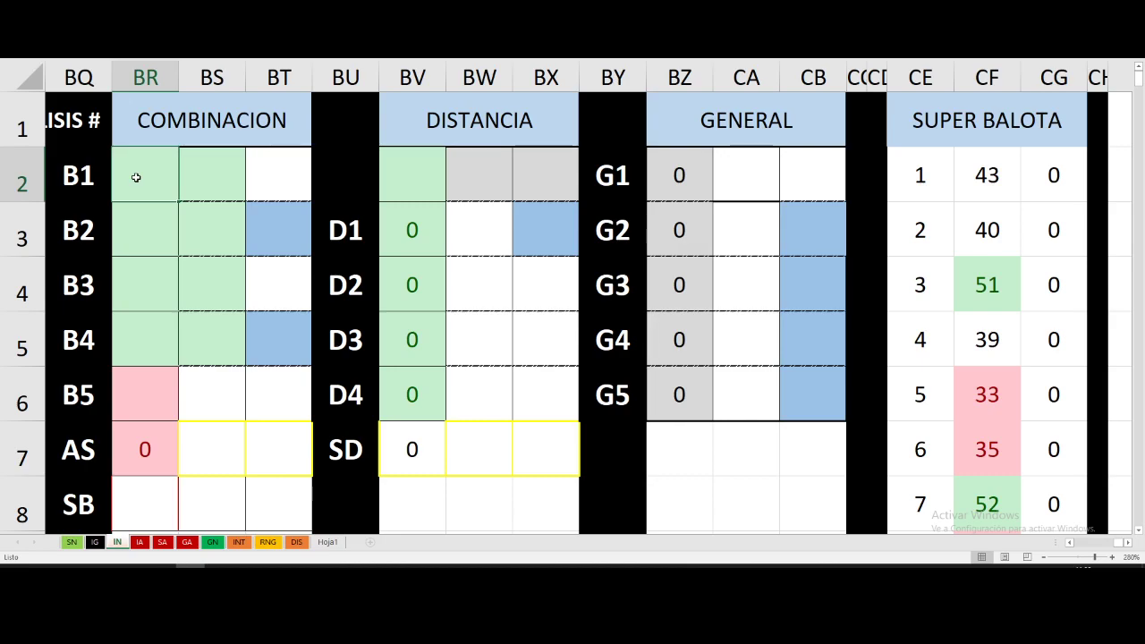
type("2")
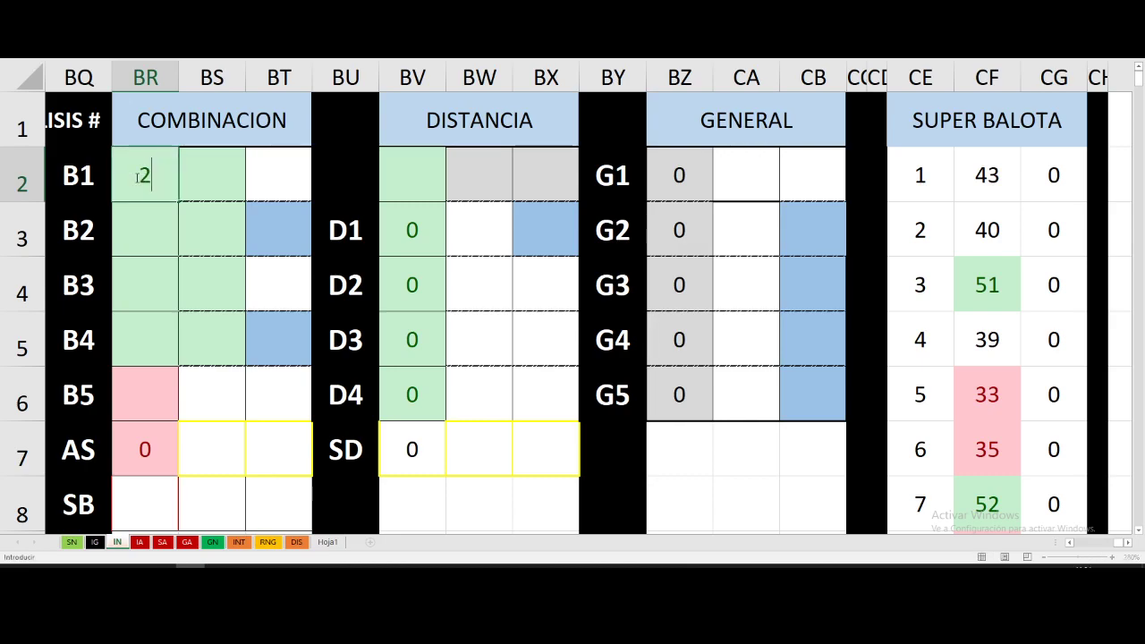
key("Return")
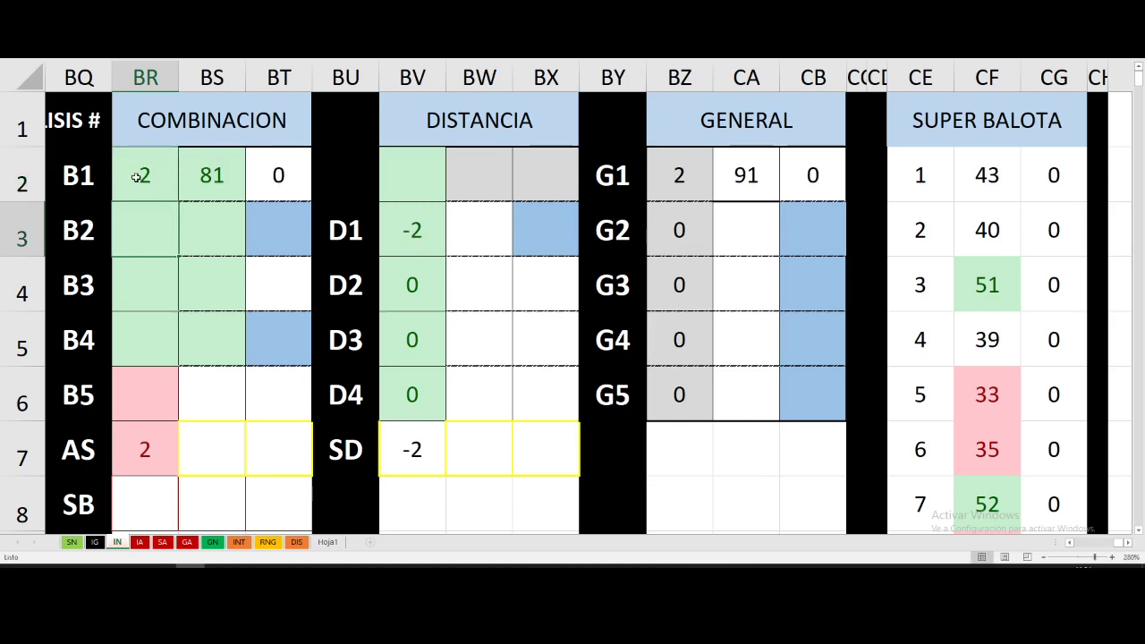
type("8")
key("Return")
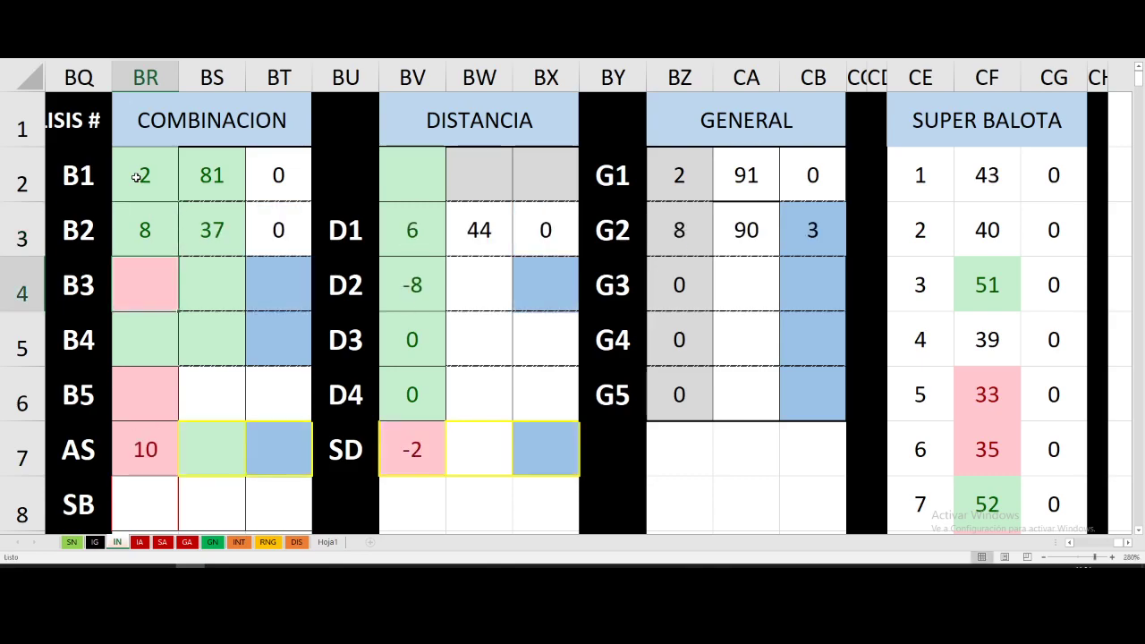
type("14")
key("Return")
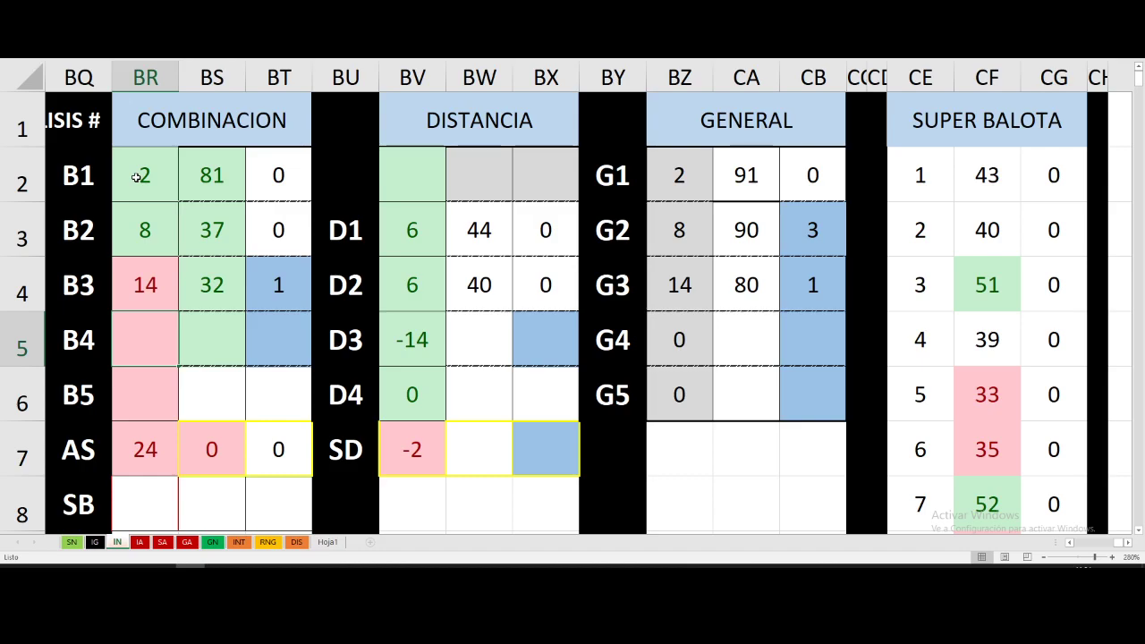
type("1")
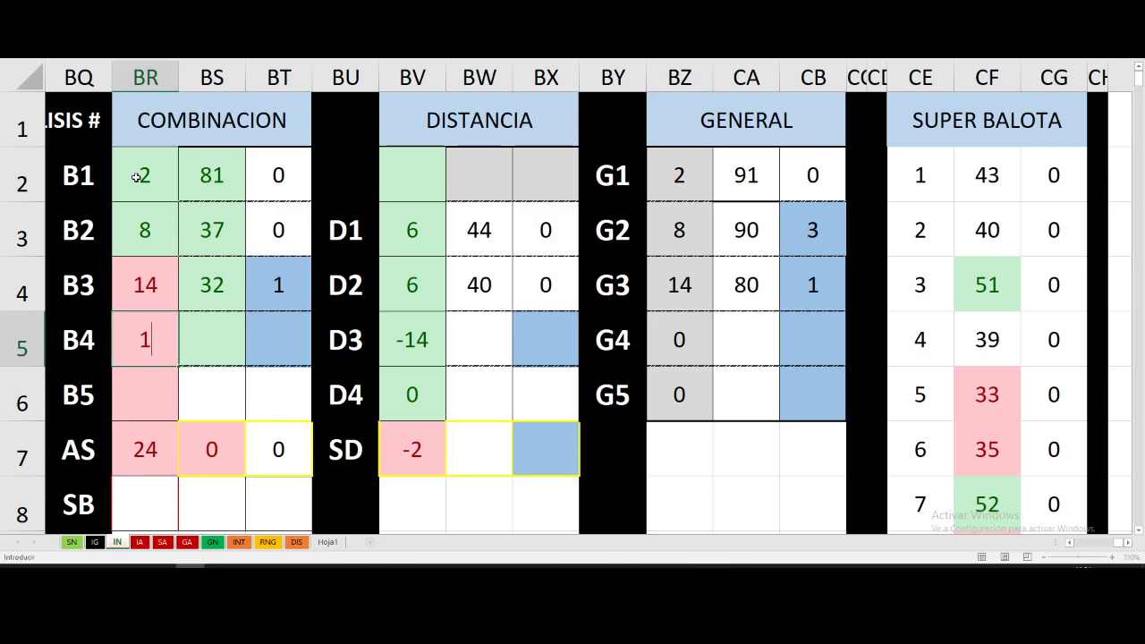
type("9")
key("Return")
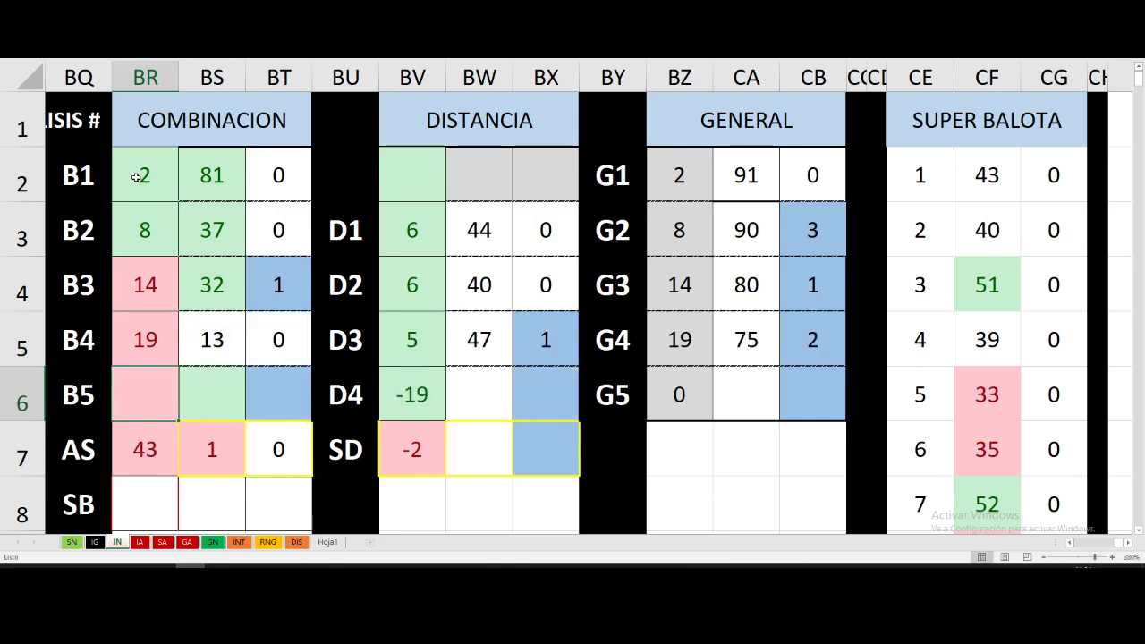
type("2")
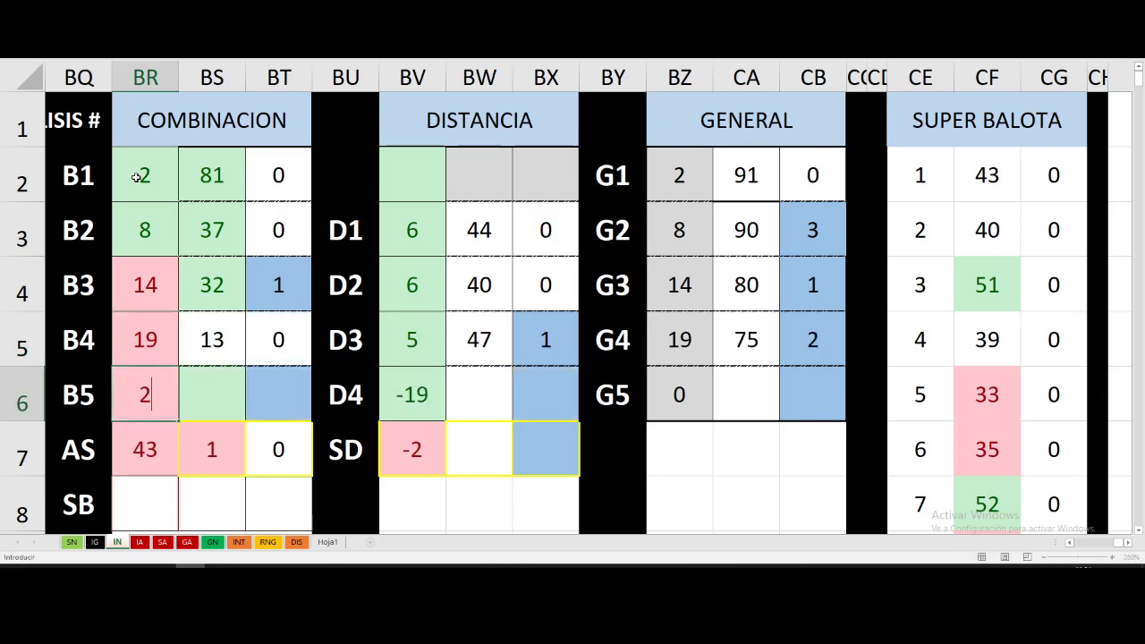
type("8")
key("Return")
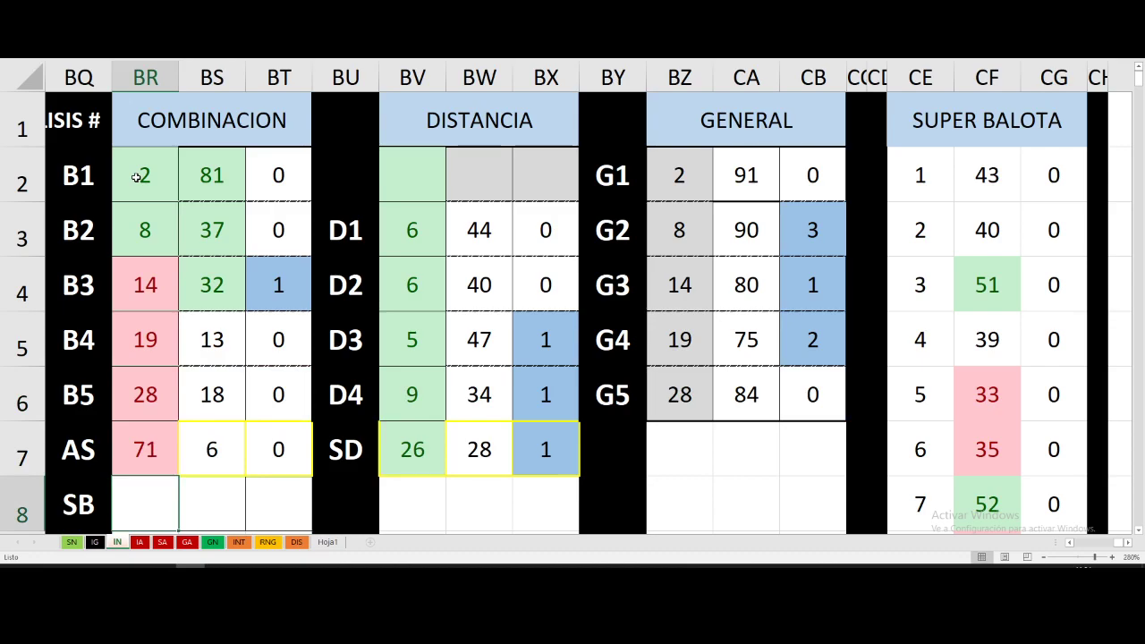
type("7")
- Commit the SB value 7 and review the recalculated distances (total 26) and GENERAL counts
left_click(143, 270)
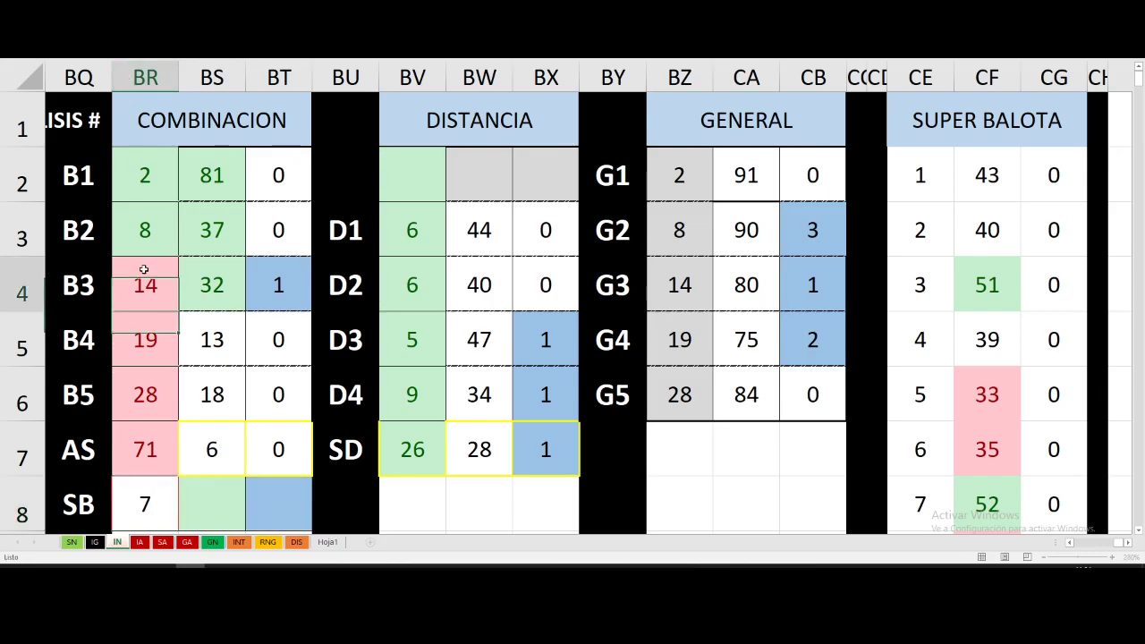
scroll(143, 269, "down", 2)
scroll(143, 269, "down", 1)
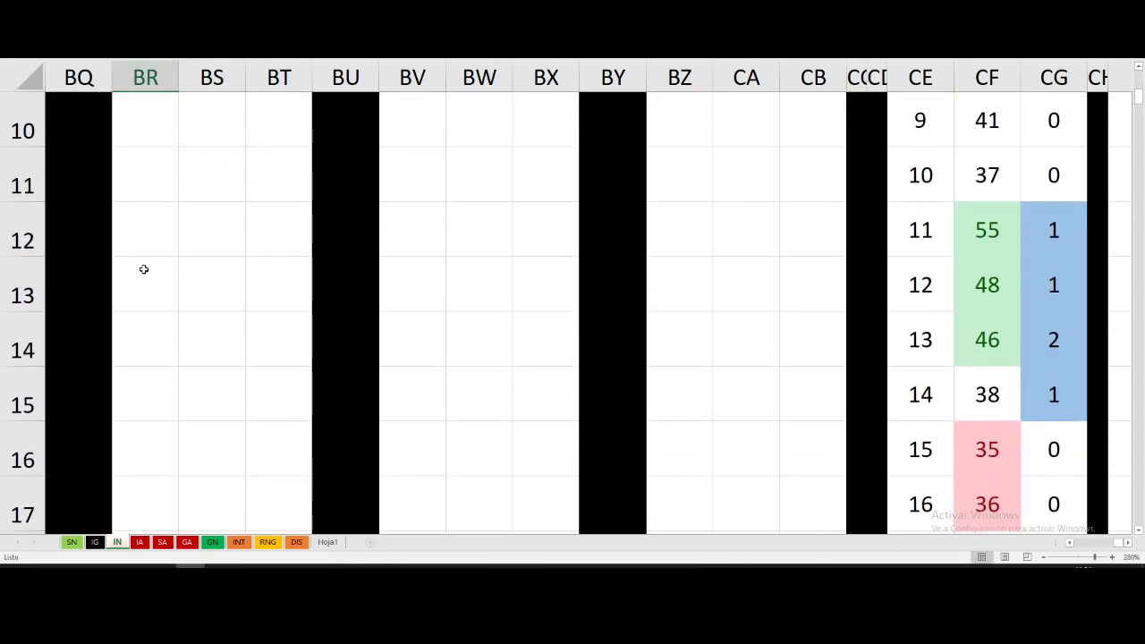
scroll(143, 269, "up", 3)
scroll(143, 270, "down", 1)
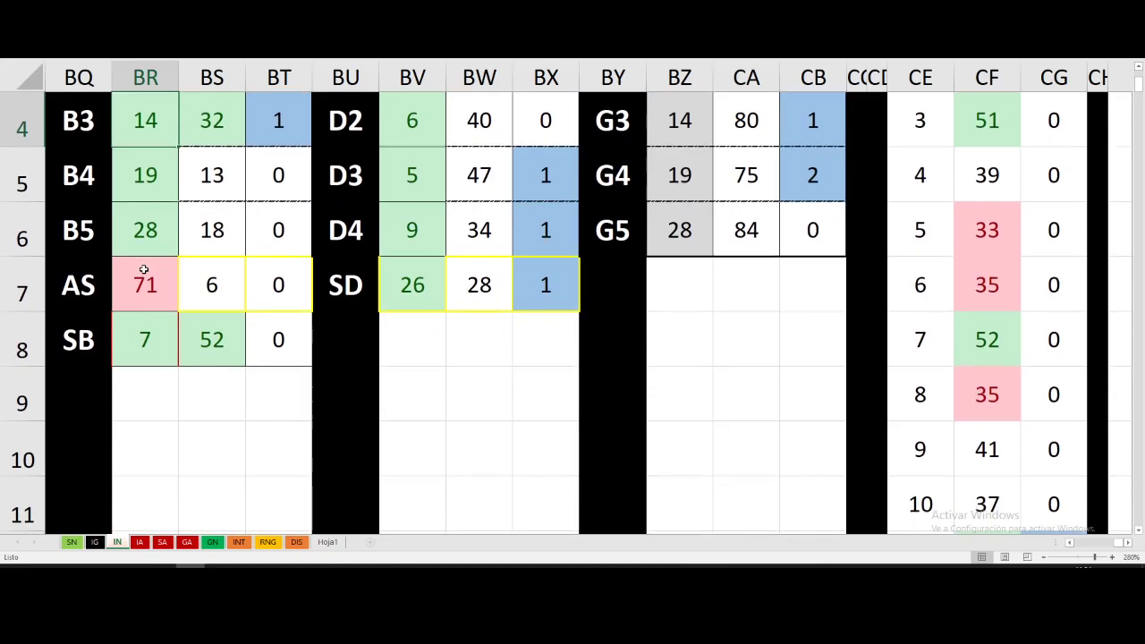
scroll(143, 269, "up", 1)
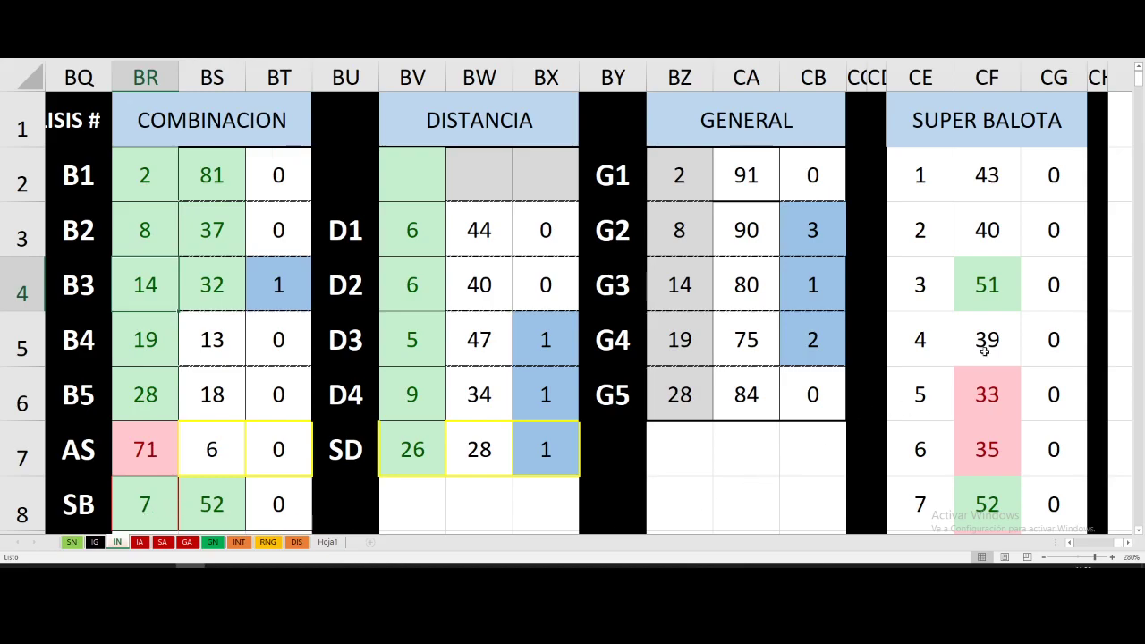
scroll(983, 349, "down", 1)
scroll(977, 390, "down", 1)
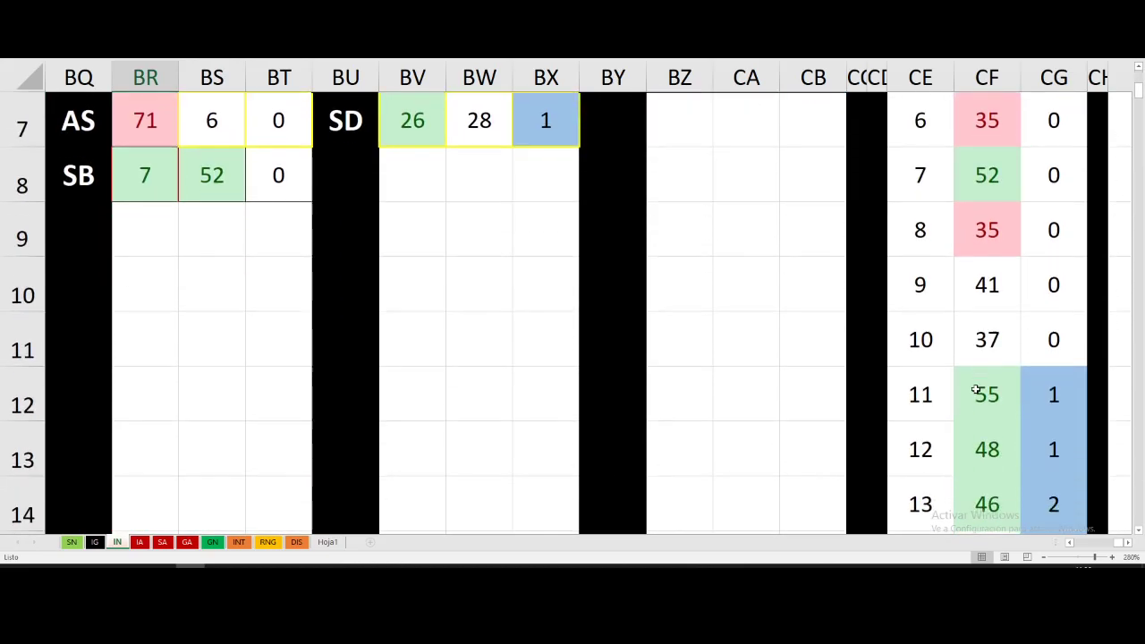
scroll(972, 394, "down", 1)
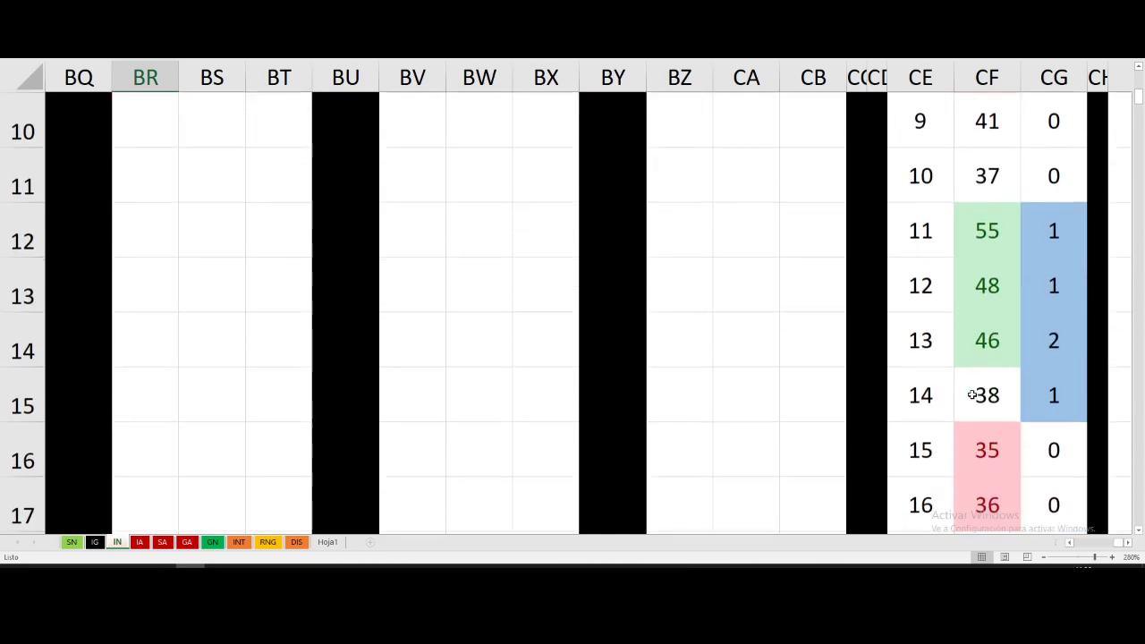
scroll(978, 396, "up", 1)
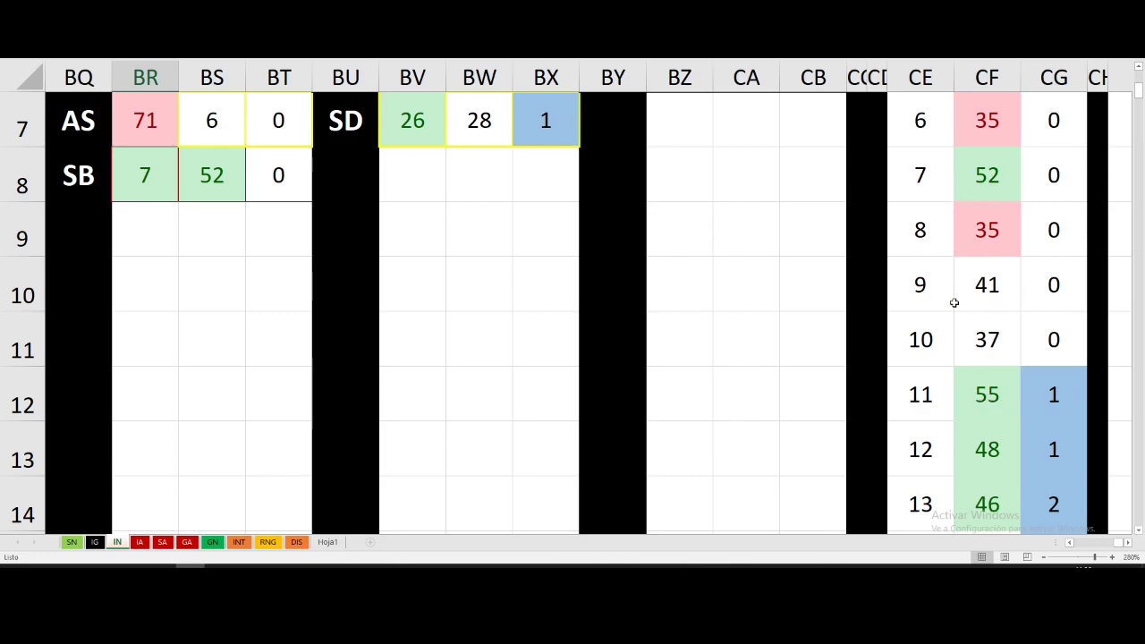
scroll(964, 376, "down", 1)
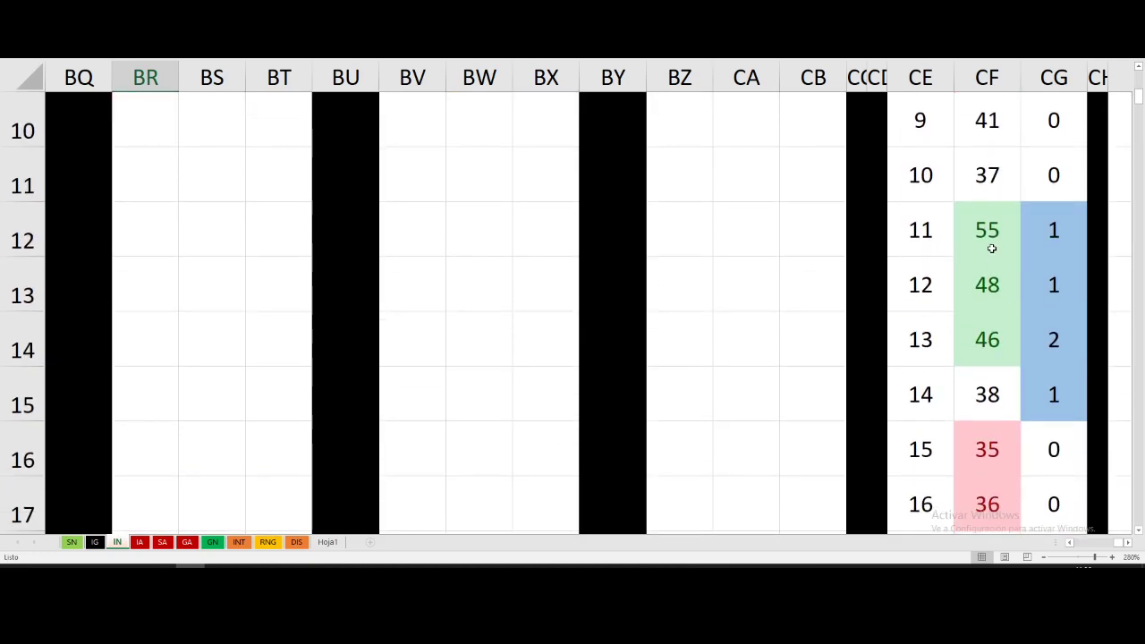
scroll(991, 248, "down", 1)
scroll(986, 296, "up", 1)
scroll(986, 296, "up", 2)
scroll(993, 301, "up", 1)
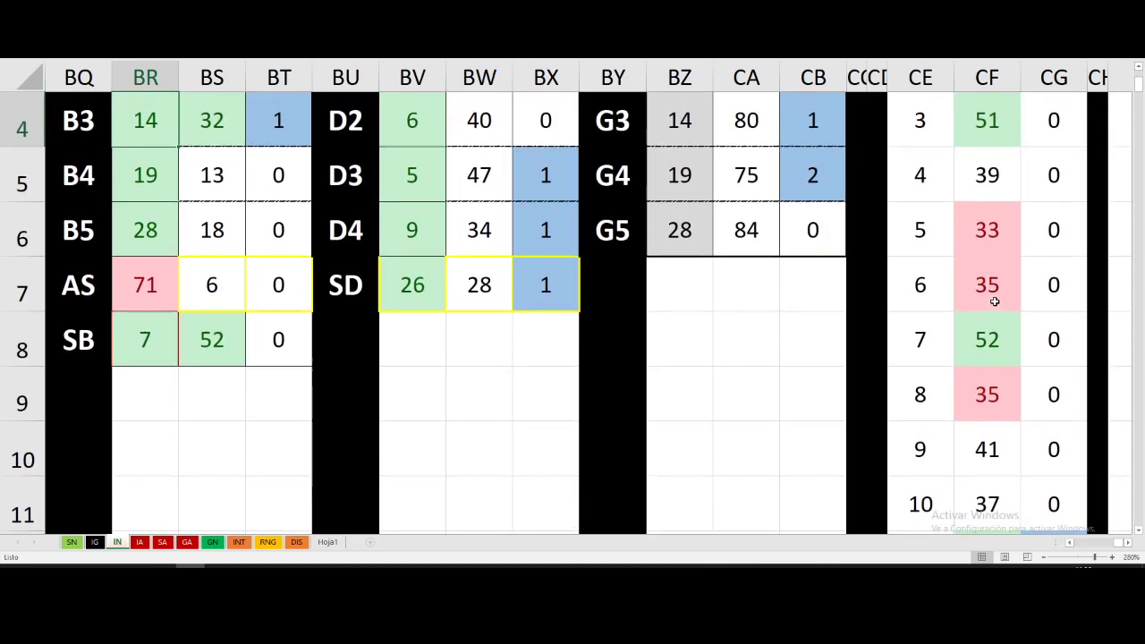
scroll(994, 301, "up", 1)
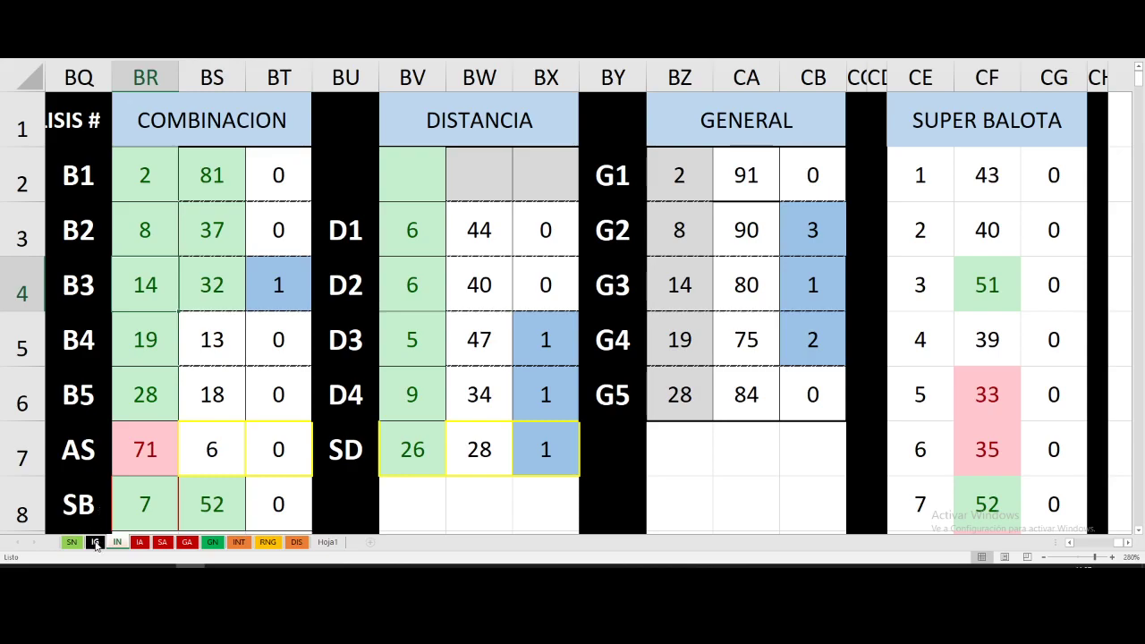
- On the IG sheet, enter 2, 8, 14 and 19 as the first four drawn numbers from BR2
left_click(96, 542)
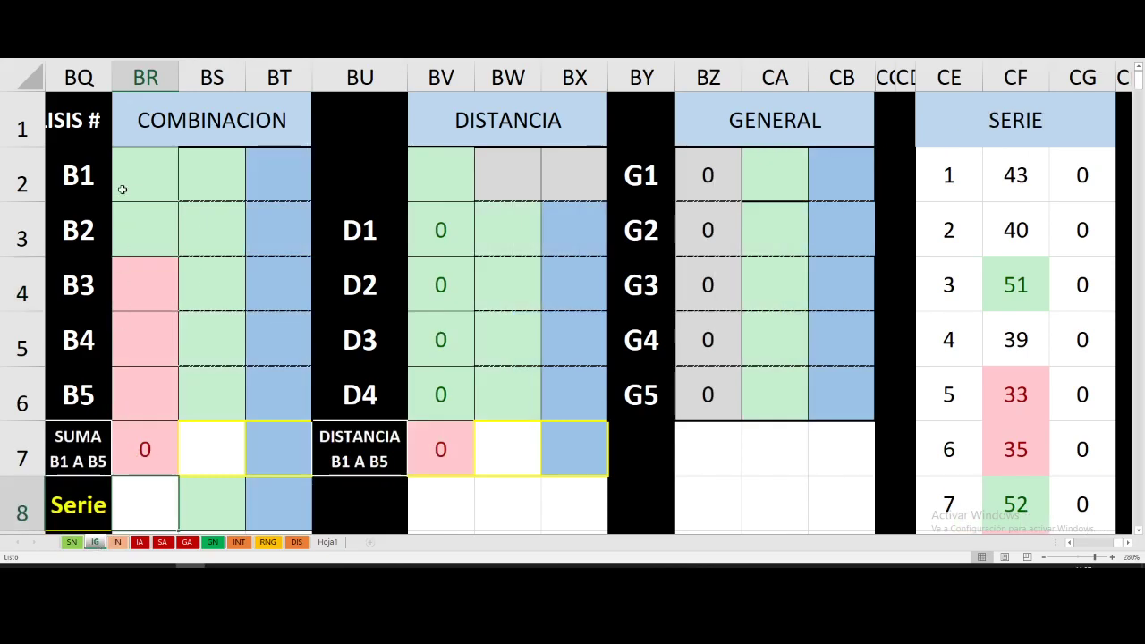
left_click(141, 167)
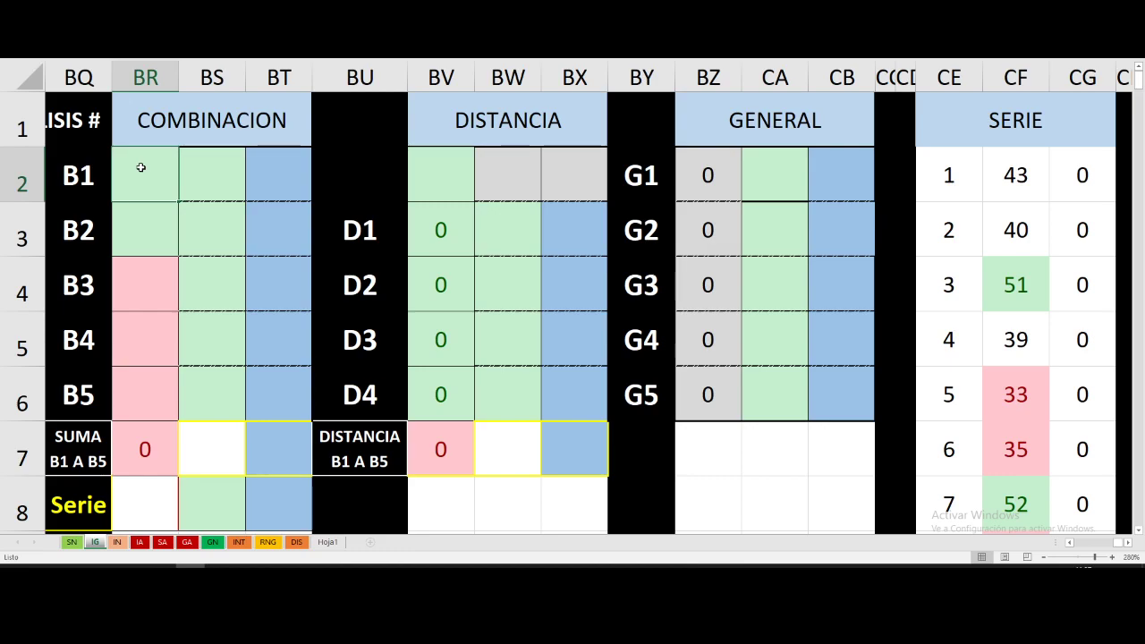
type("2")
key("Return")
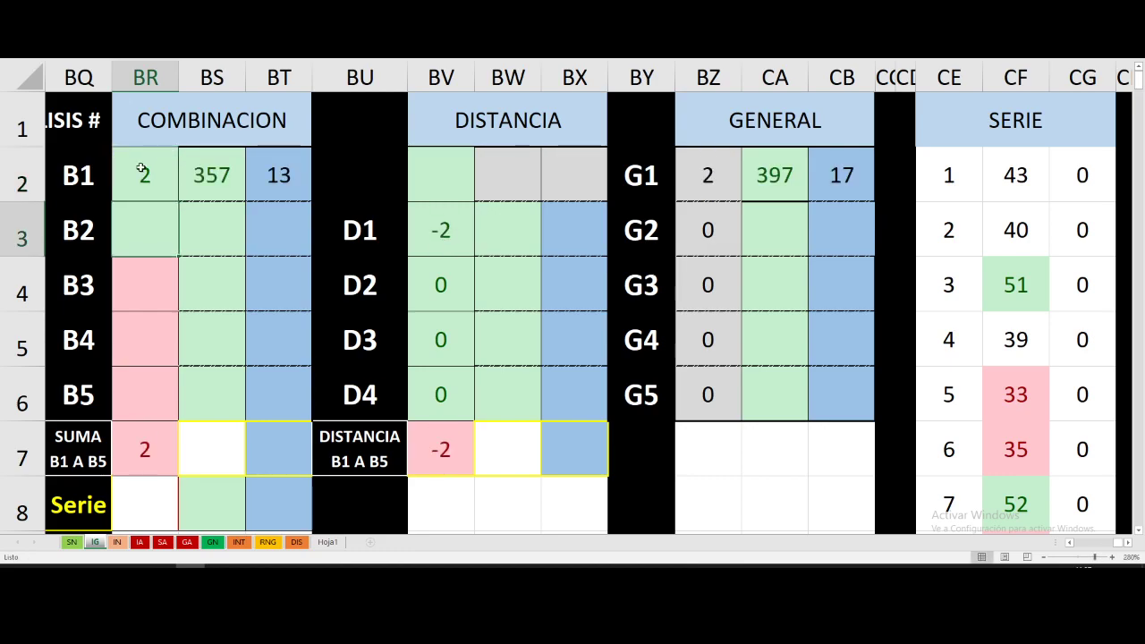
type("8")
key("Return")
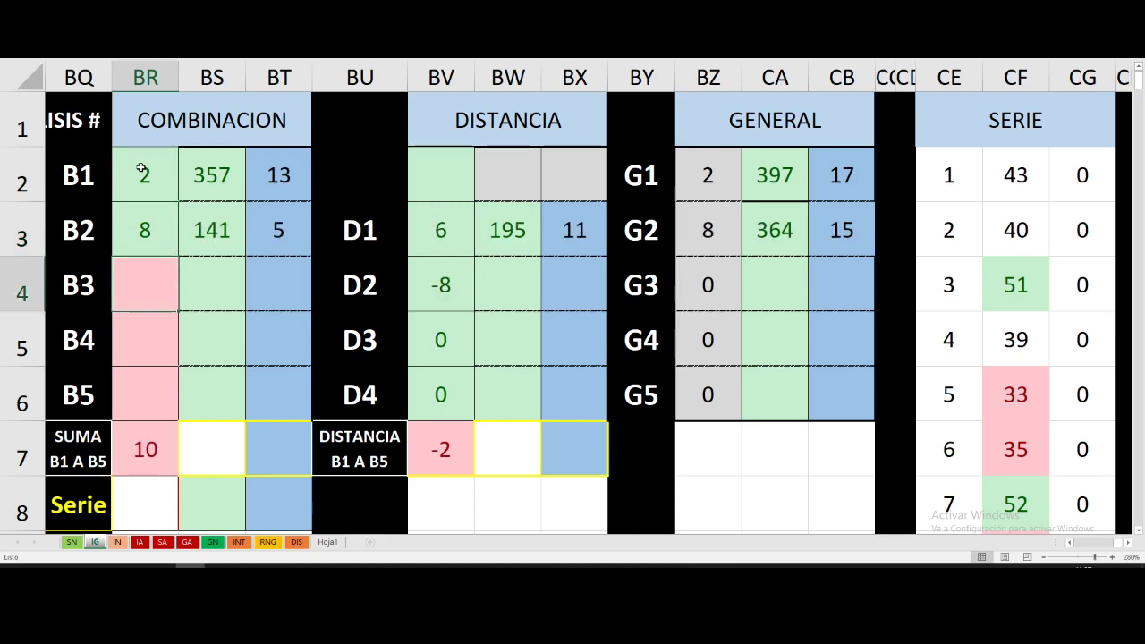
type("14")
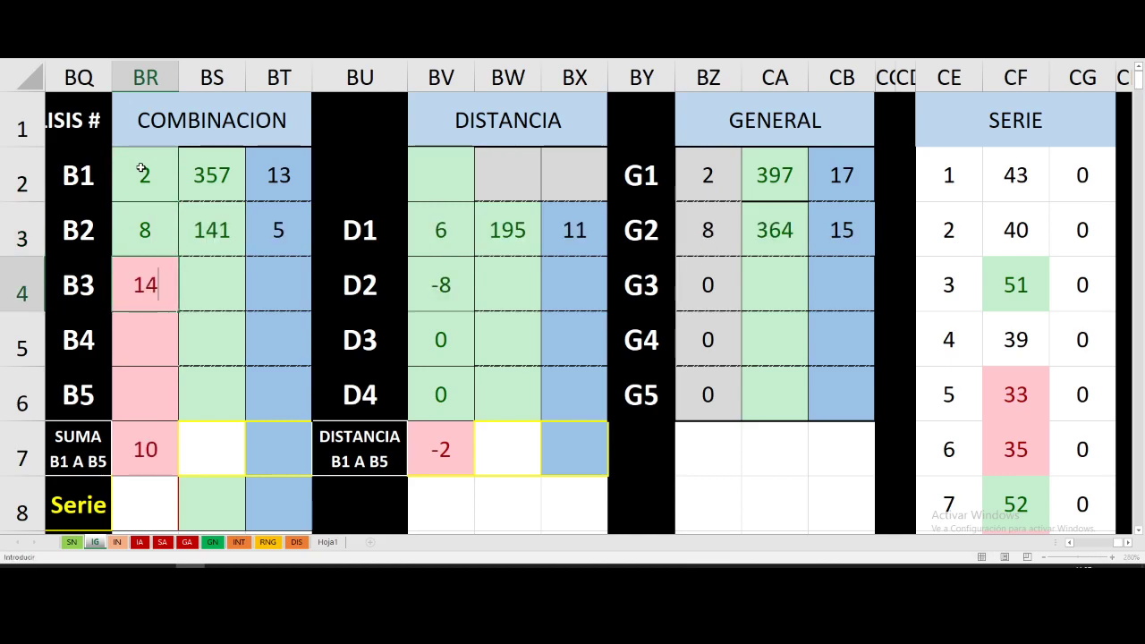
key("Return")
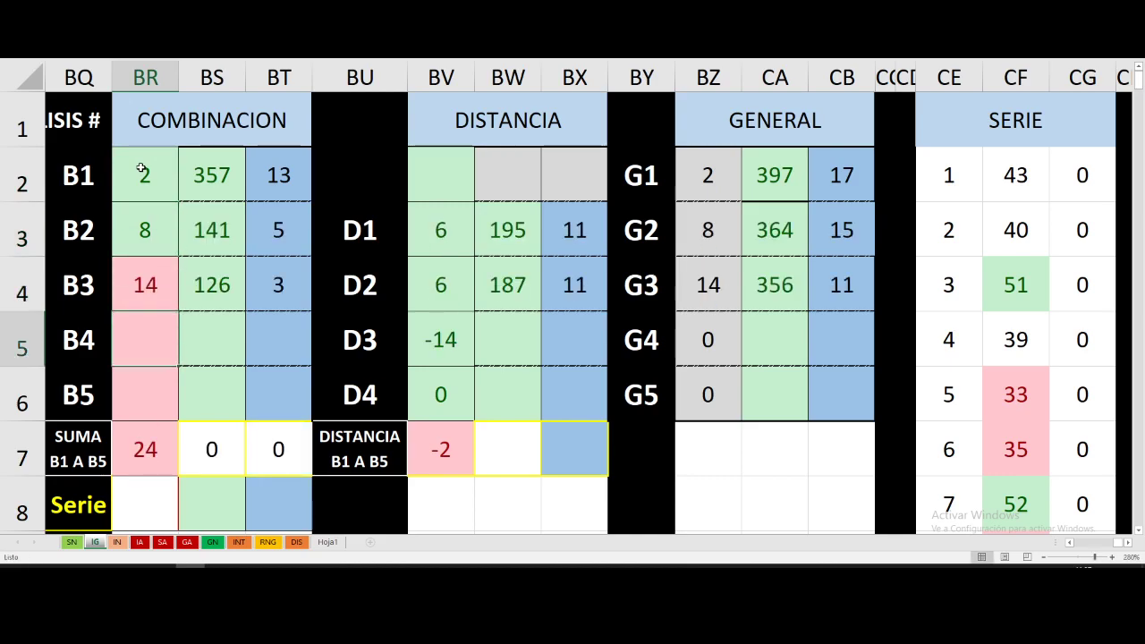
type("19")
key("Return")
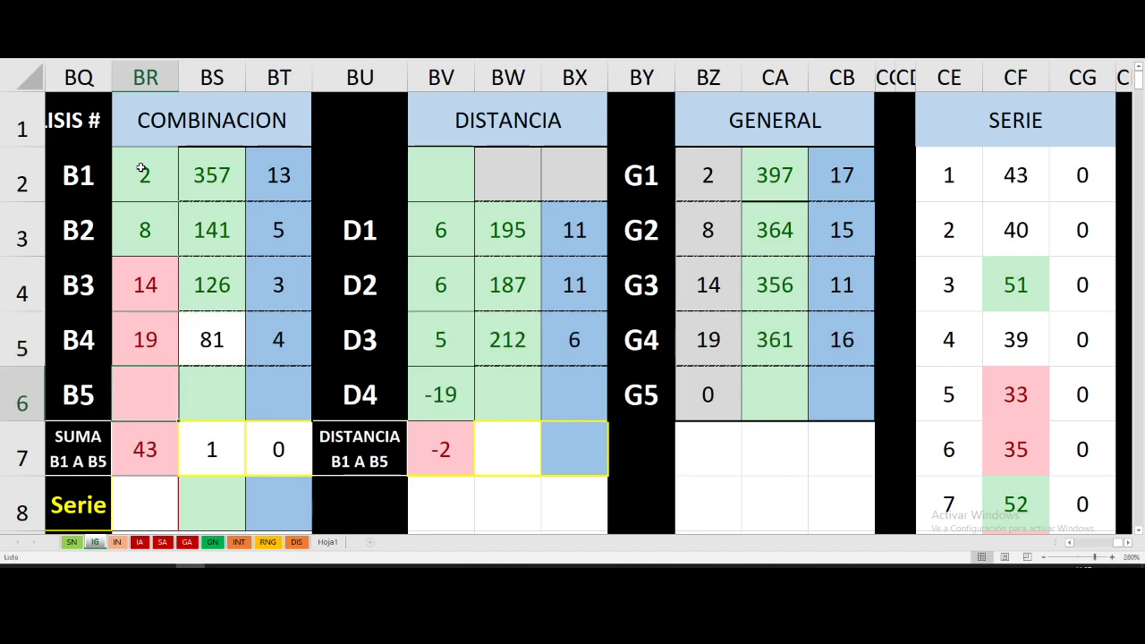
- Enter 28 as the fifth drawn number and 12 as the series, then review the updated counts
type("28")
key("Return")
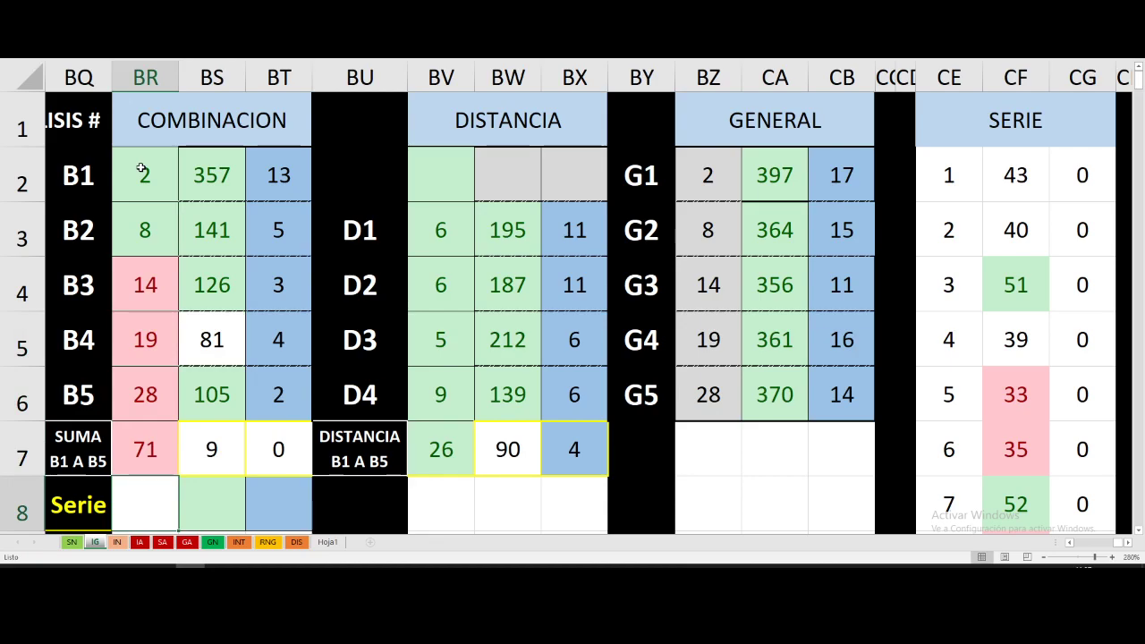
type("12")
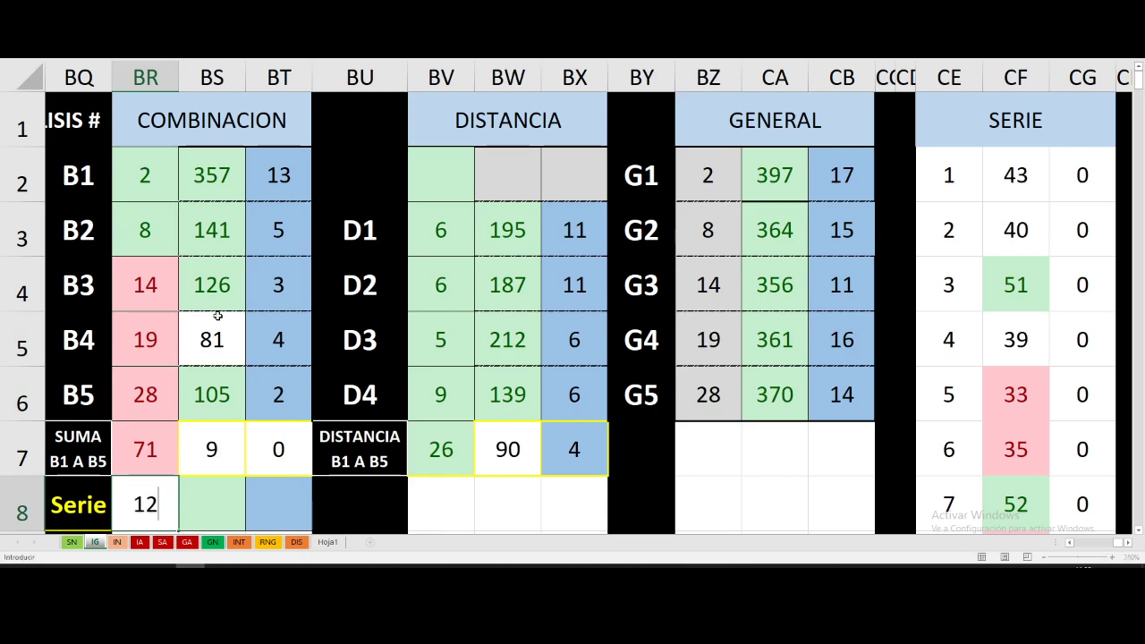
key("Return")
scroll(214, 286, "down", 1)
scroll(214, 286, "up", 1)
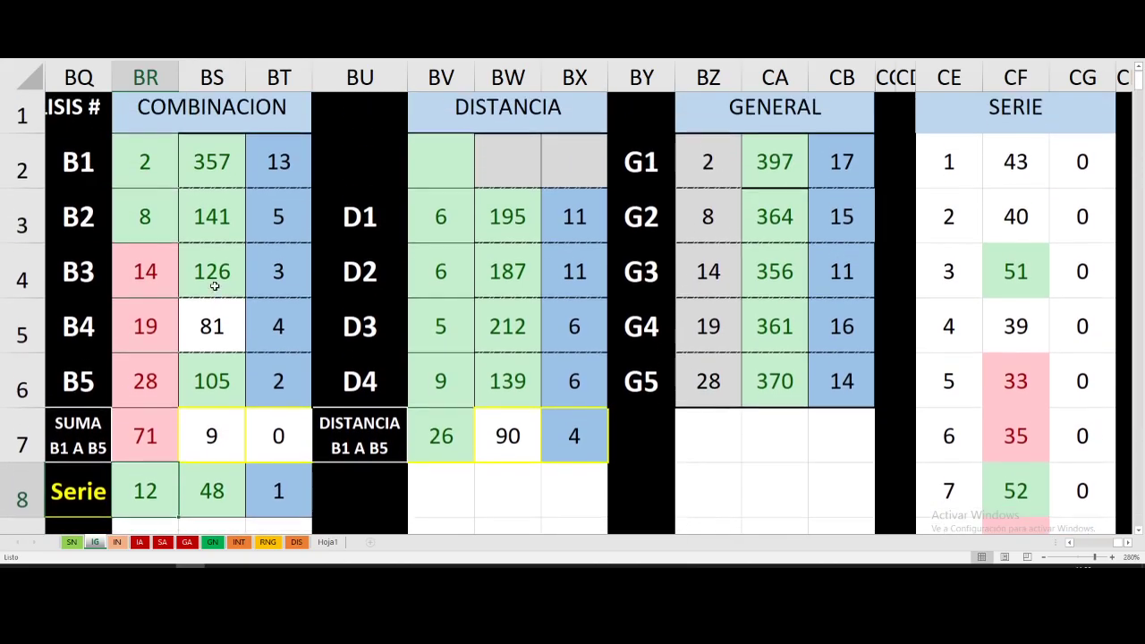
scroll(214, 285, "down", 3)
scroll(215, 285, "up", 3)
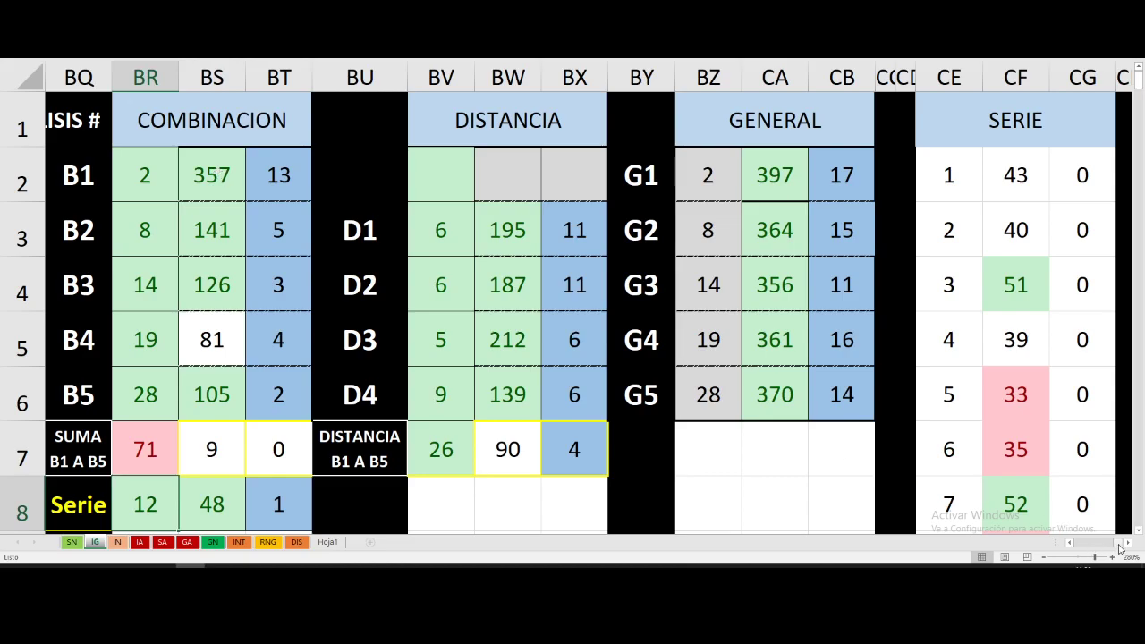
left_click_drag(1118, 543, 1058, 557)
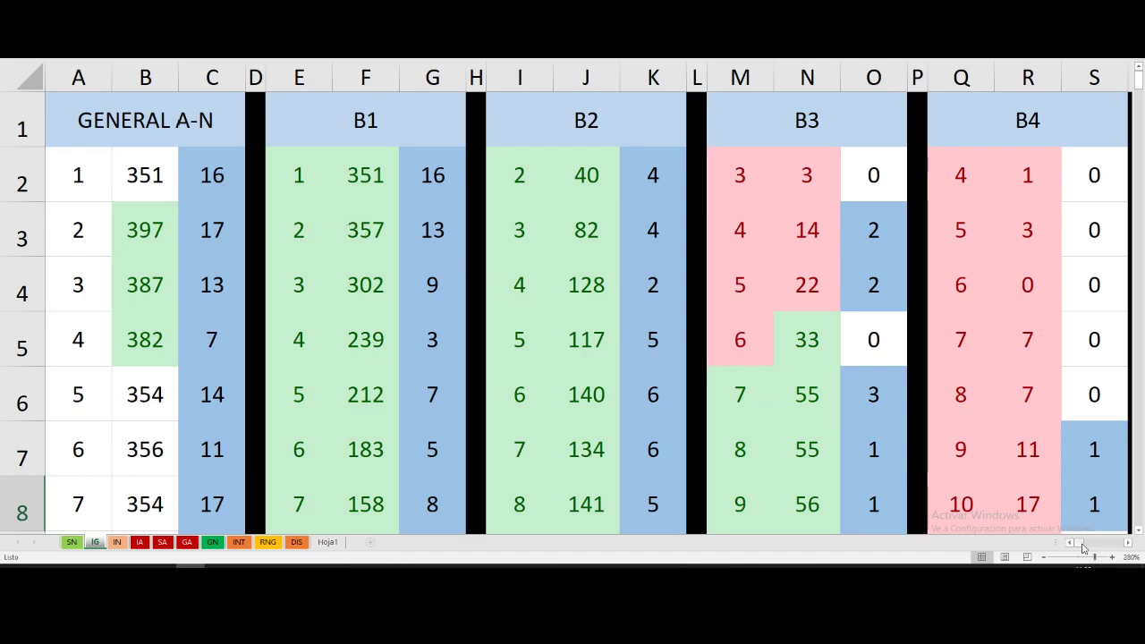
left_click_drag(1082, 547, 1125, 559)
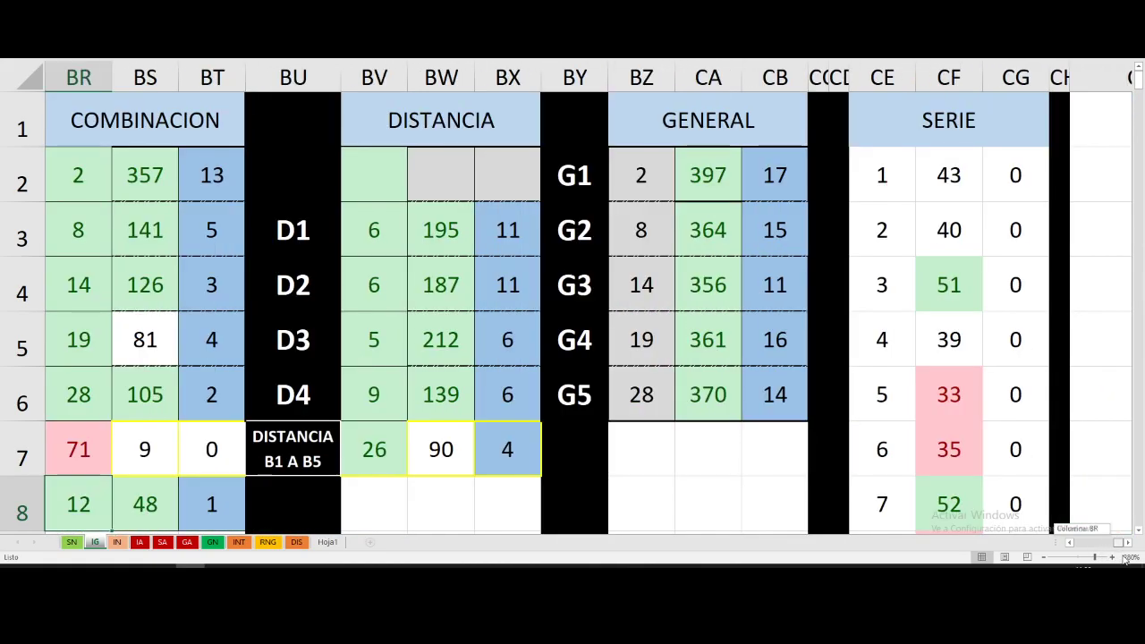
left_click(1069, 542)
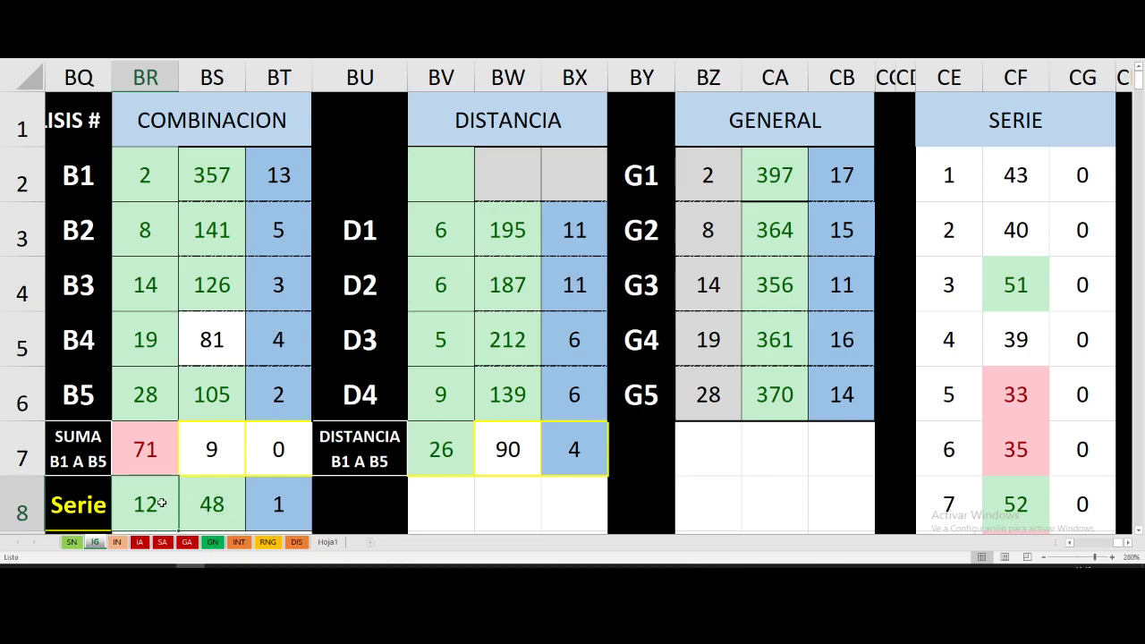
- Change the IG series value in BR8 from 12 to 7 and reselect that cell
type("7")
left_click(148, 393)
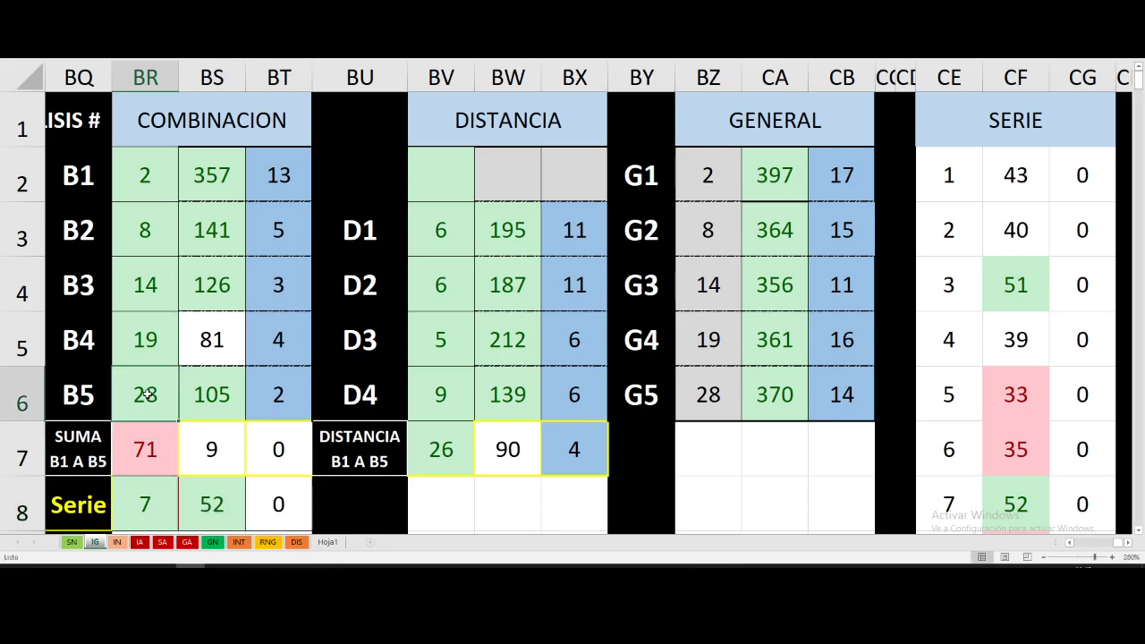
left_click(166, 511)
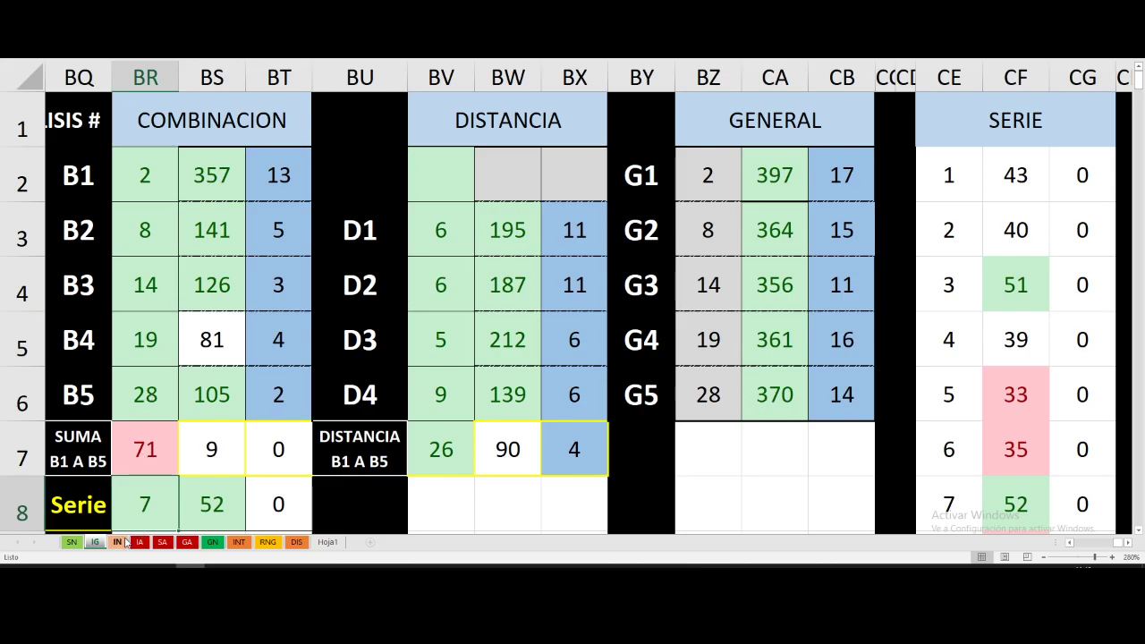
- On the IN sheet, clear the old drawn numbers in BR2:BR6 and the series in BR8
left_click(118, 542)
left_click_drag(143, 172, 144, 380)
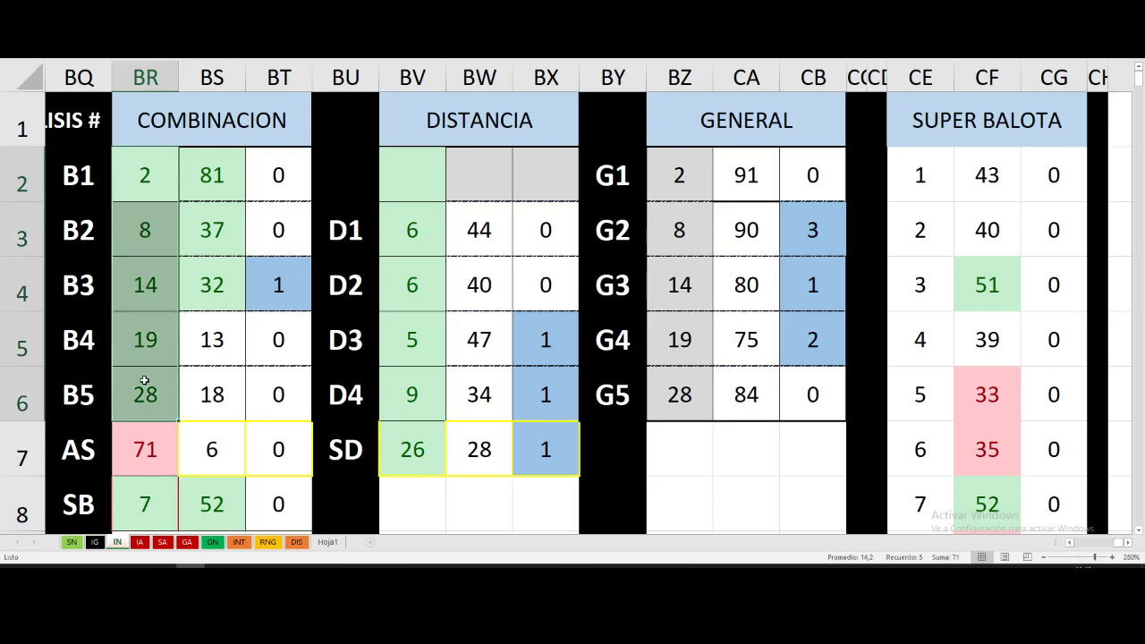
key("Delete")
left_click(144, 507)
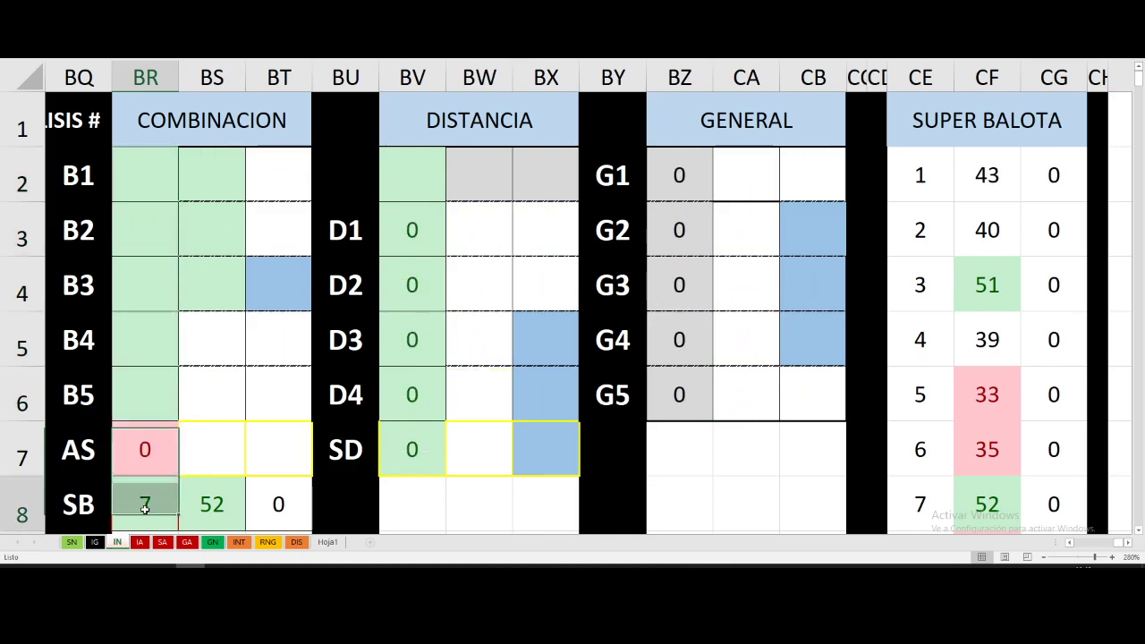
key("Delete")
- Enter the new drawn numbers 2, 4, 6, 16 and 34 in BR2:BR6
left_click(143, 172)
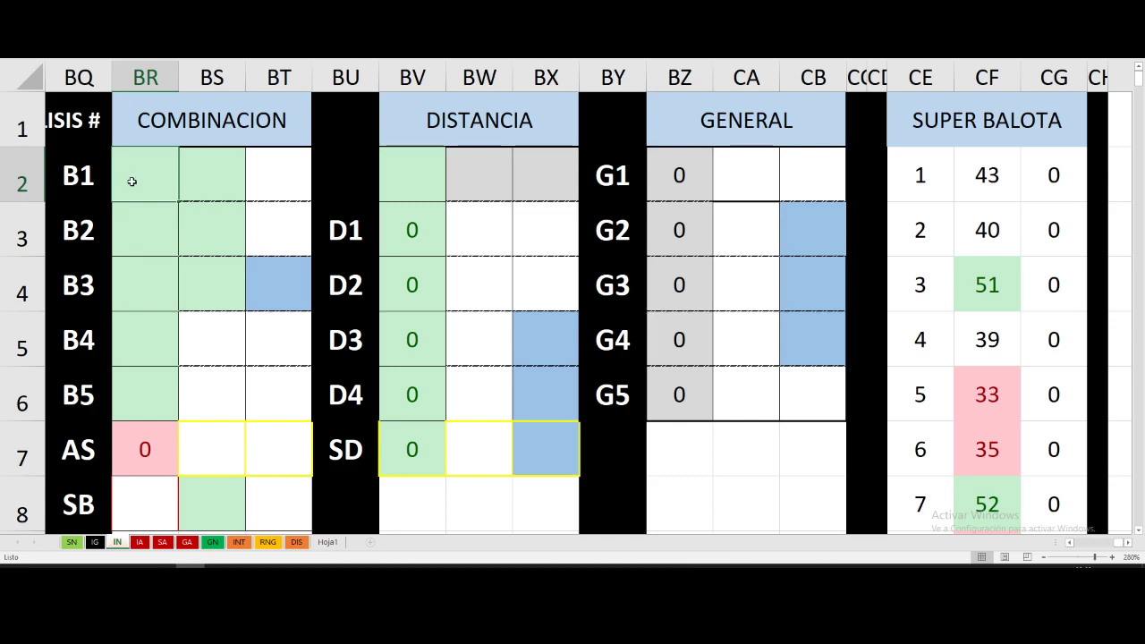
type("2")
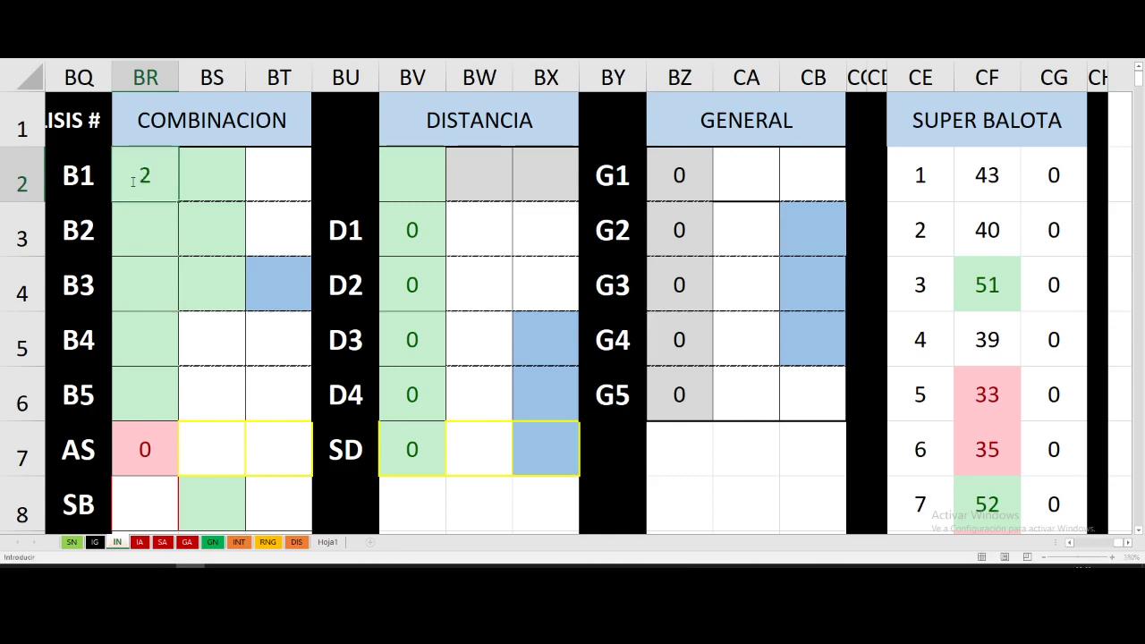
key("Return")
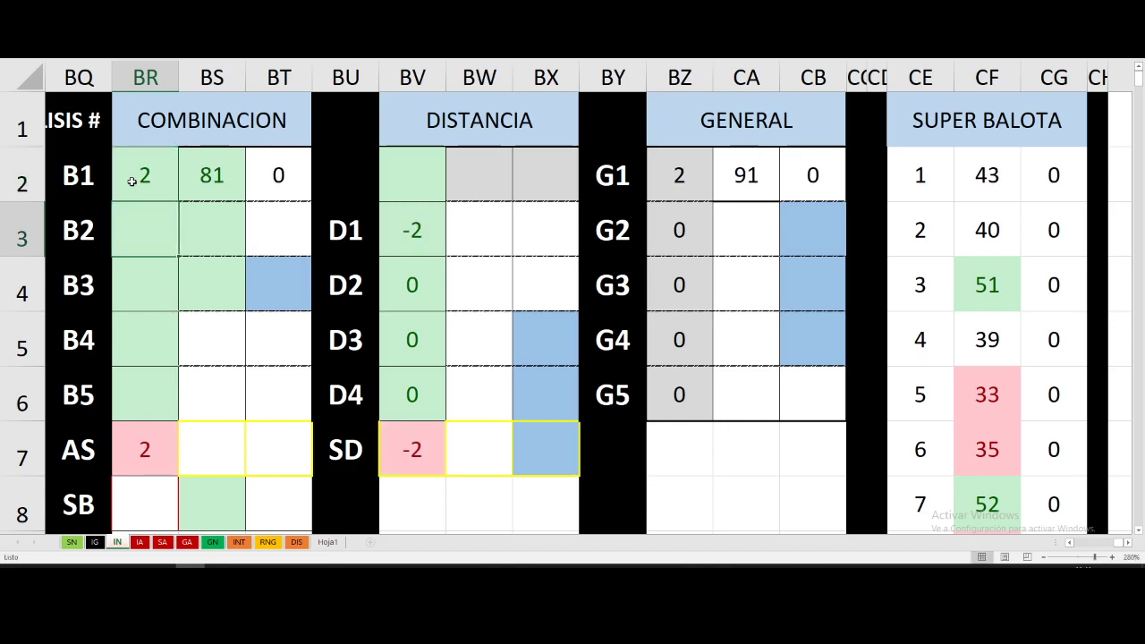
type("4")
key("Return")
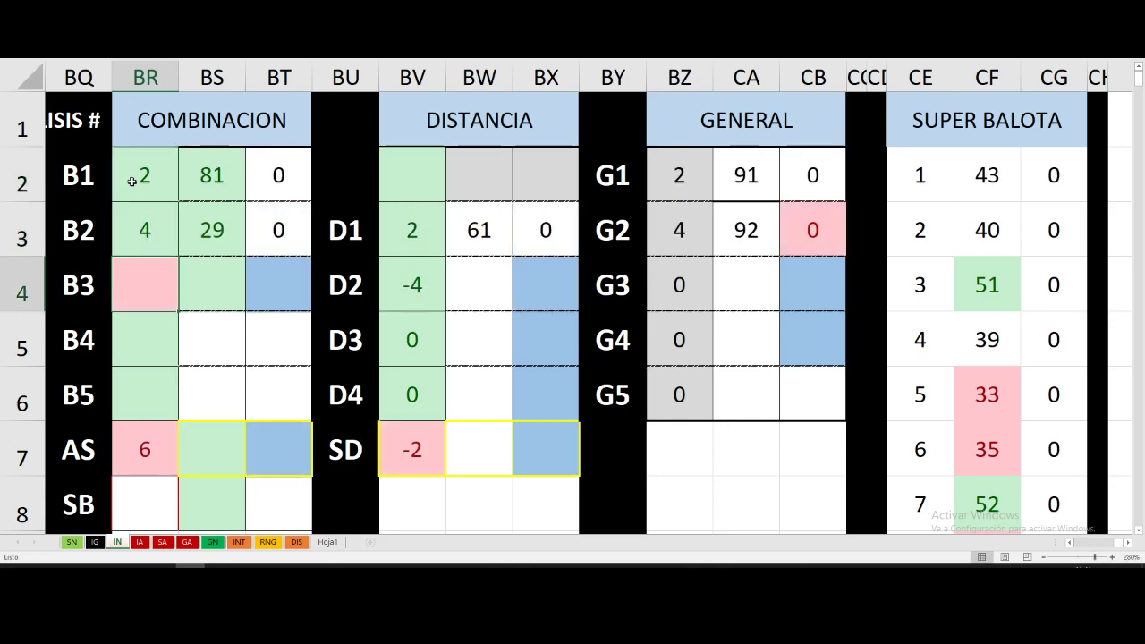
type("6")
key("Return")
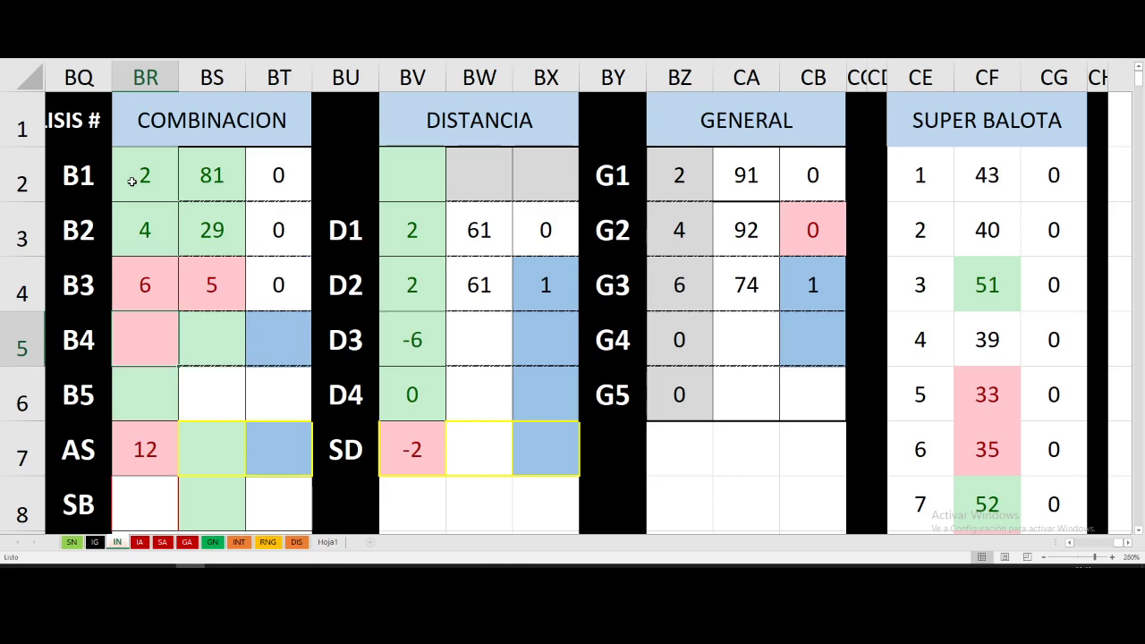
type("1")
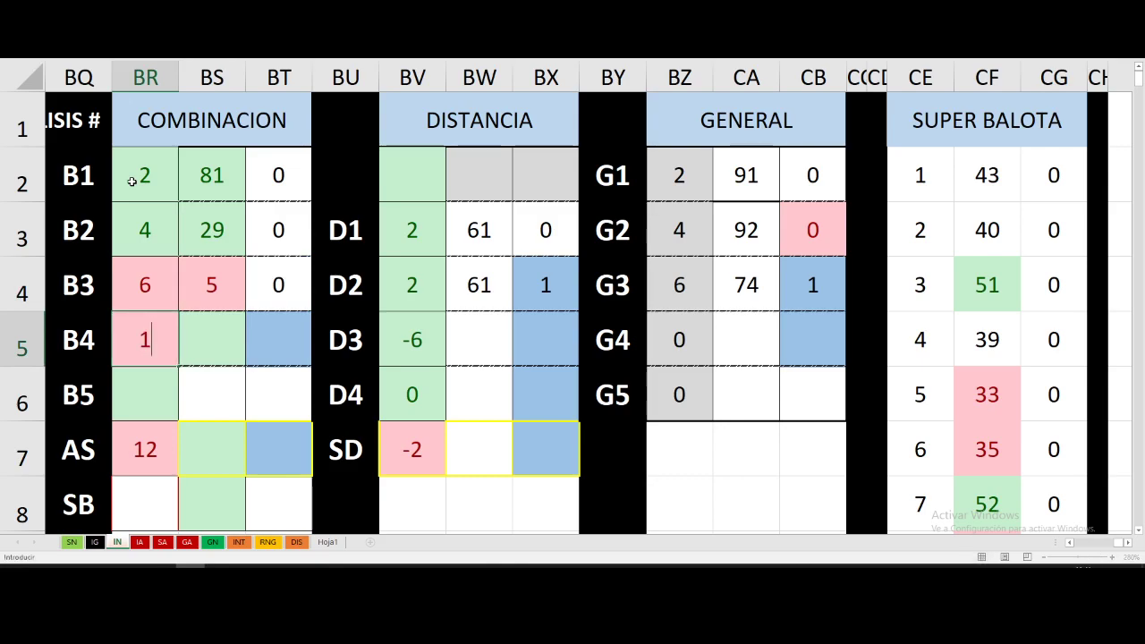
type("6")
key("Return")
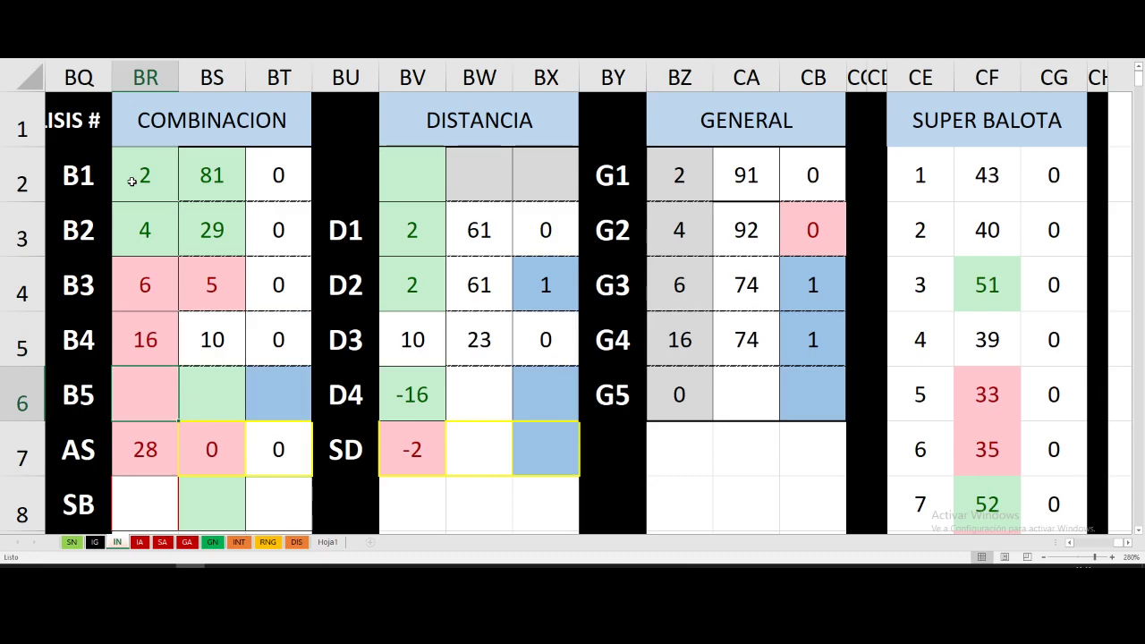
type("3")
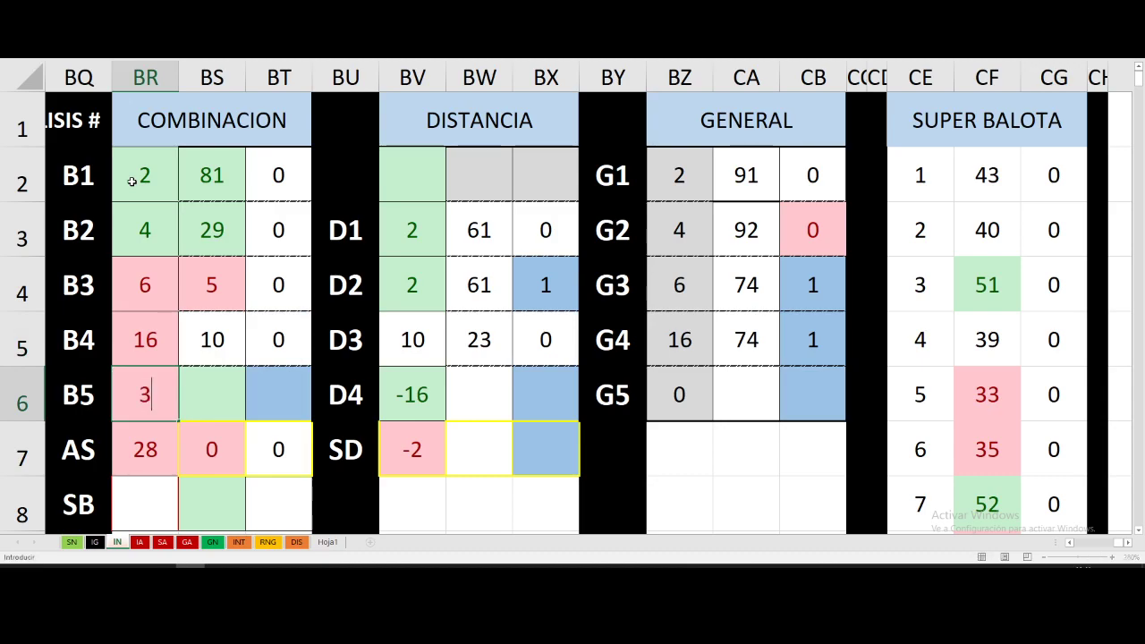
type("4")
key("Return")
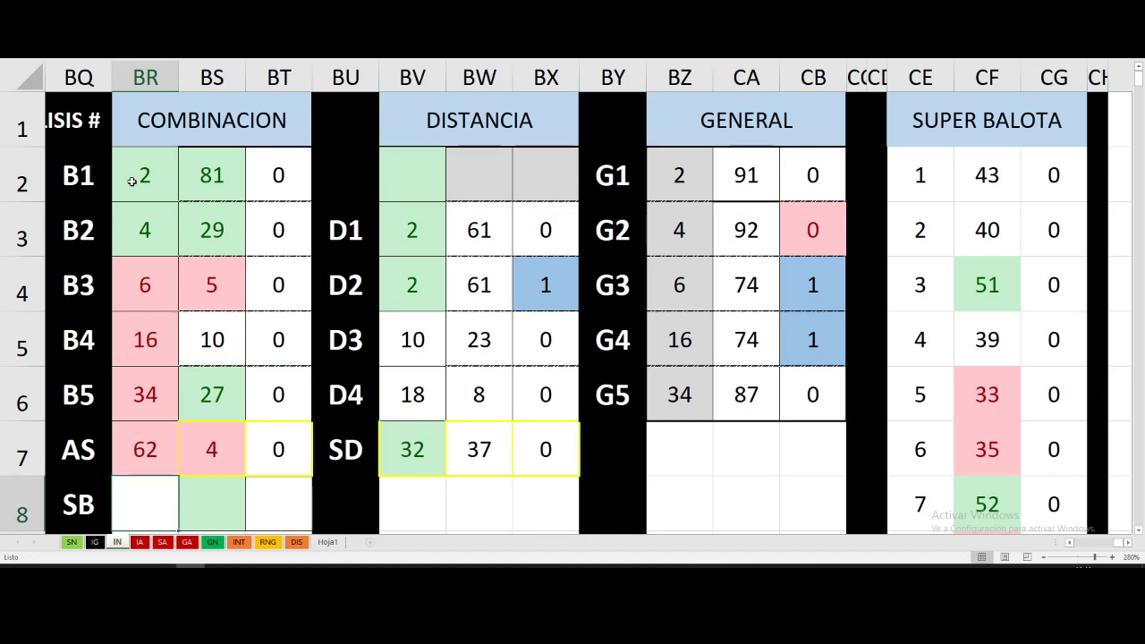
- Set the series to 12 and review the sum 62 and distance total 32
type("1")
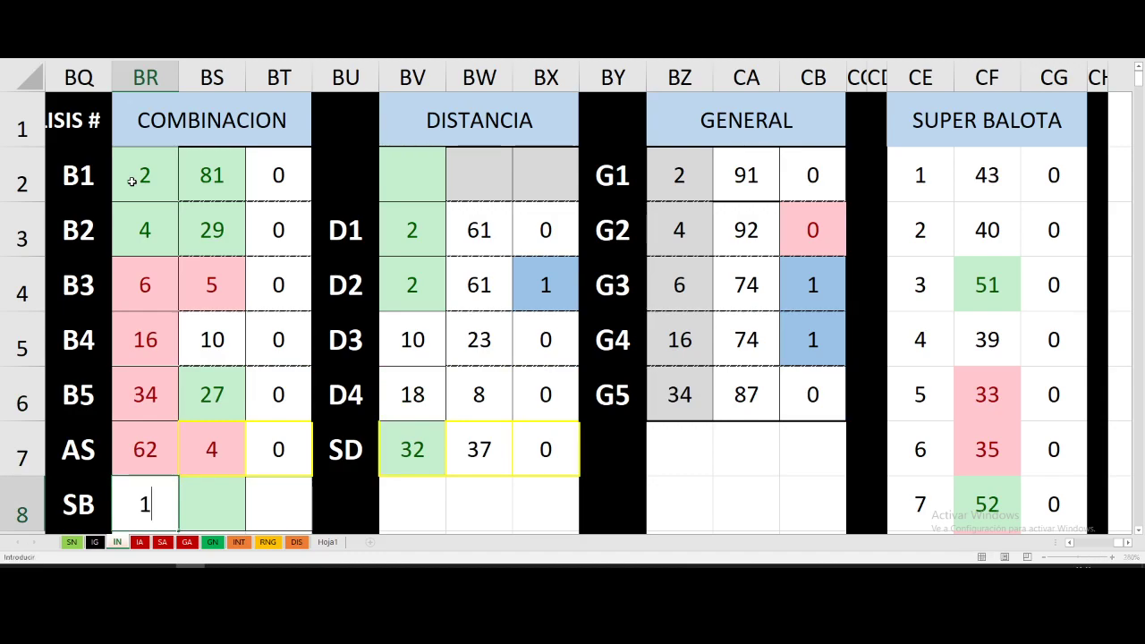
type("2")
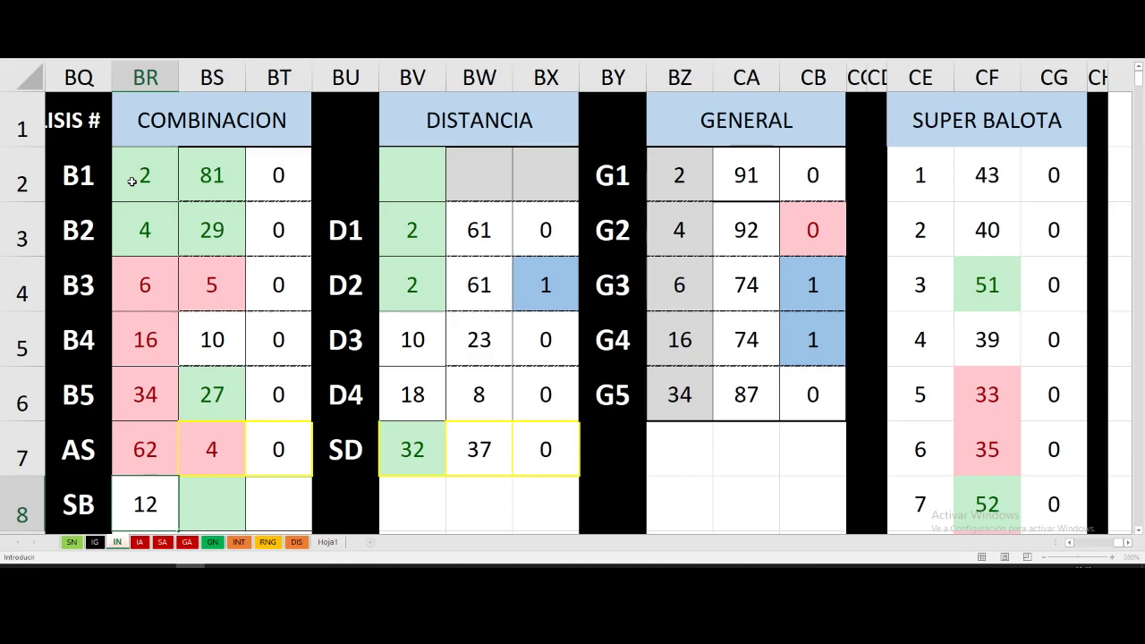
left_click(150, 324)
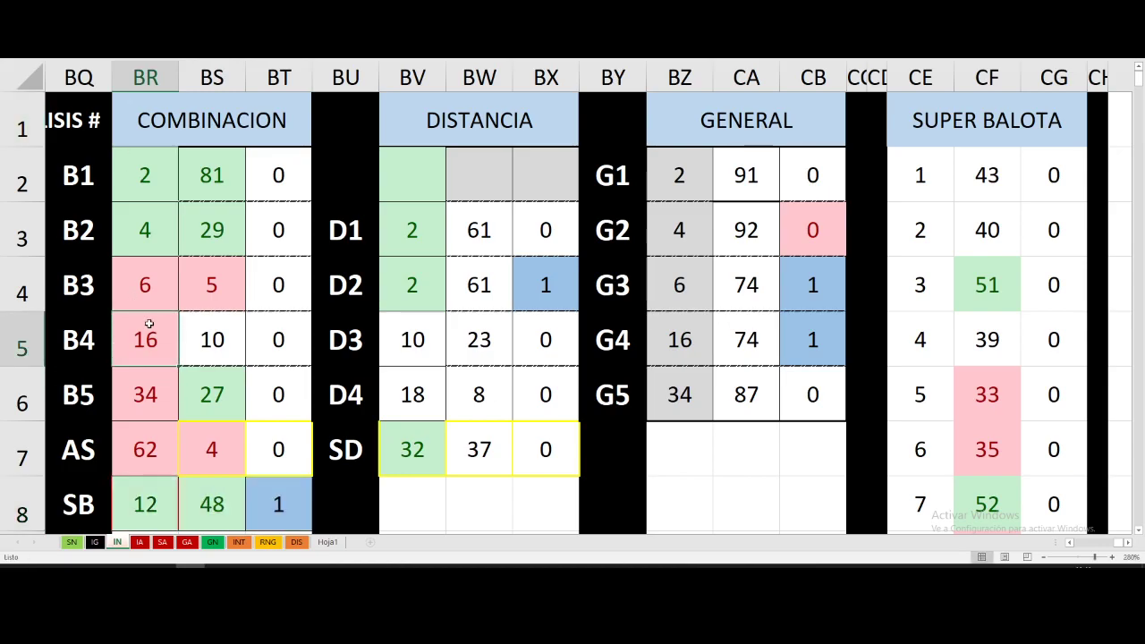
scroll(149, 324, "down", 1)
scroll(149, 324, "down", 2)
scroll(149, 323, "up", 2)
scroll(149, 324, "up", 1)
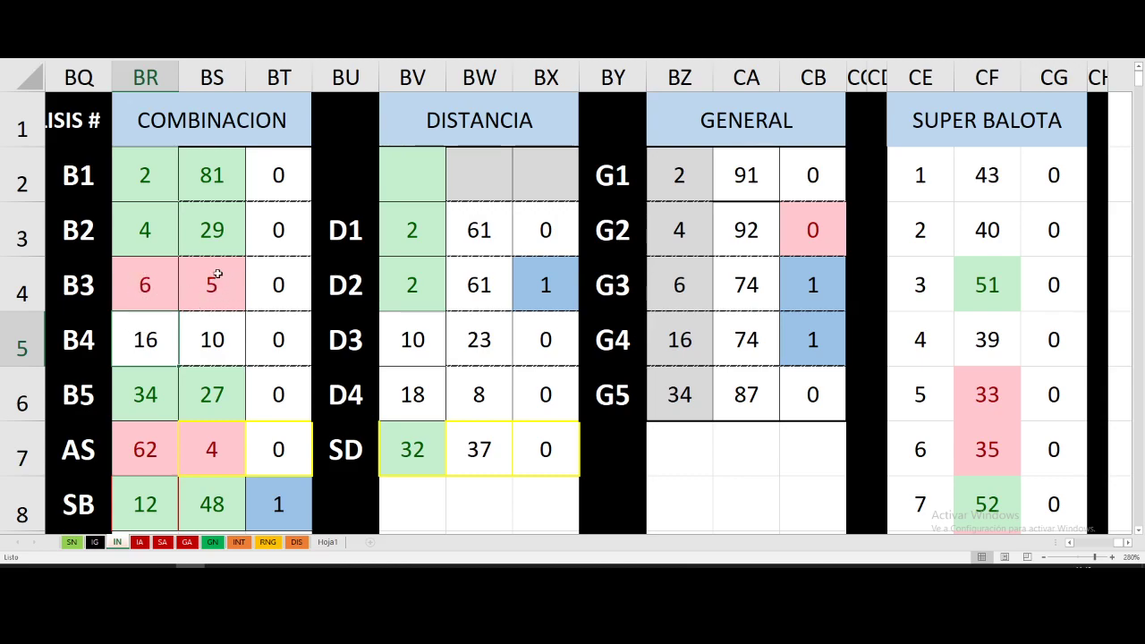
scroll(218, 290, "down", 1)
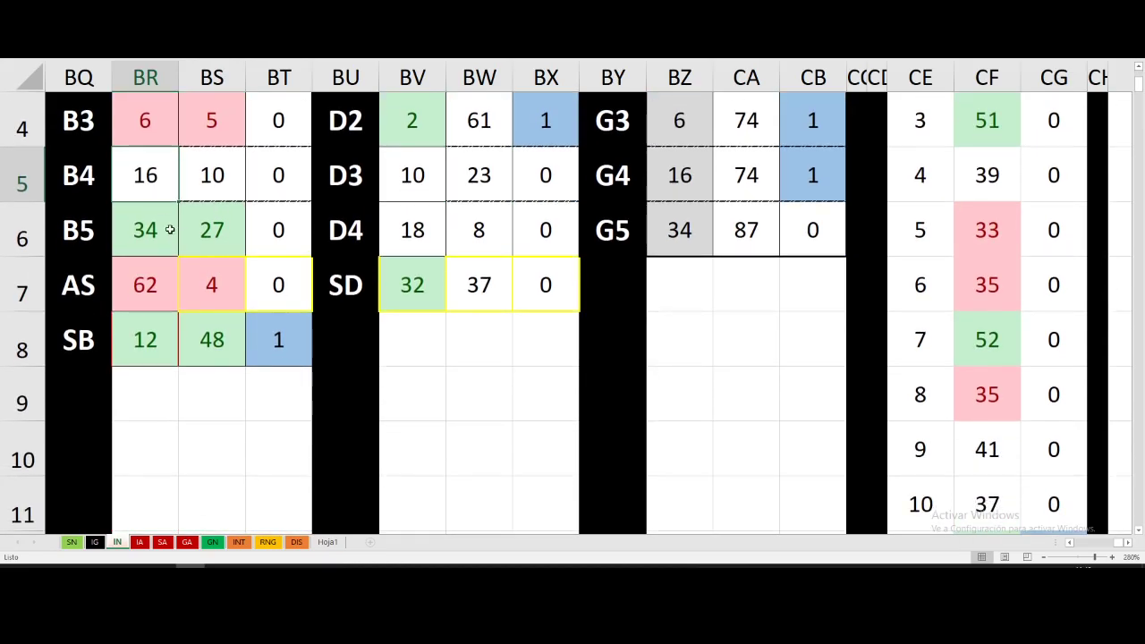
scroll(157, 178, "up", 1)
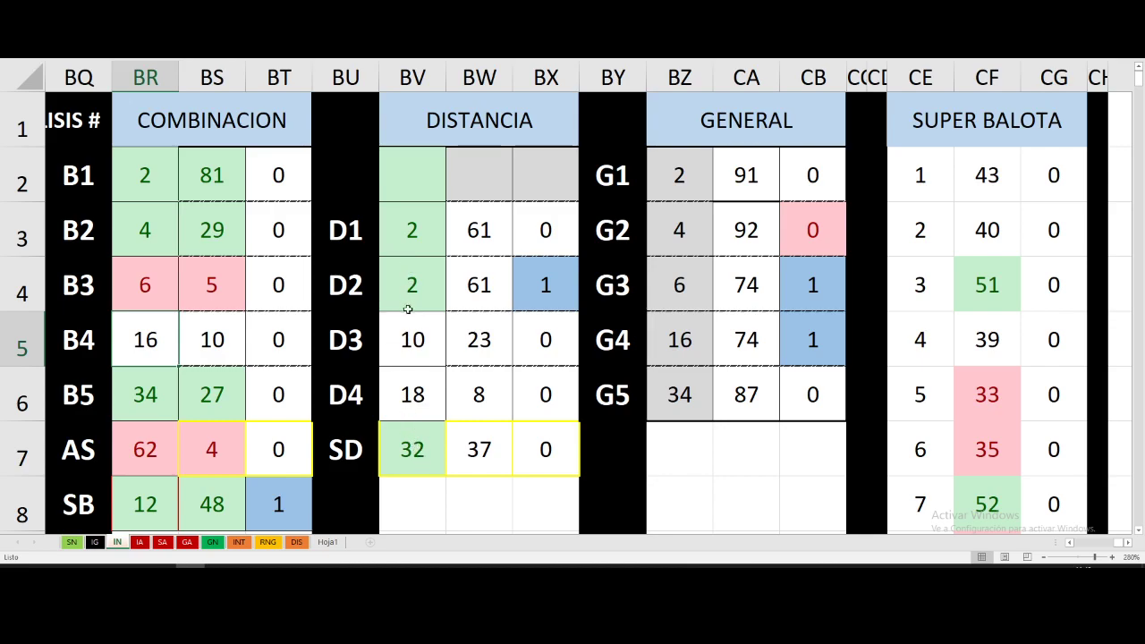
left_click(166, 176)
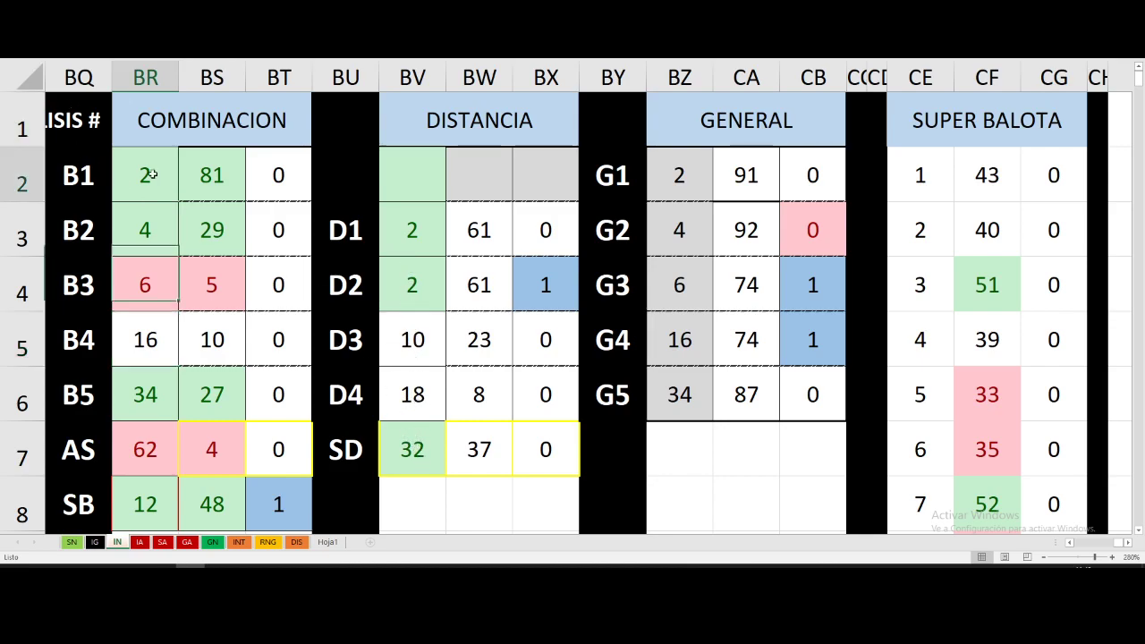
left_click(148, 396)
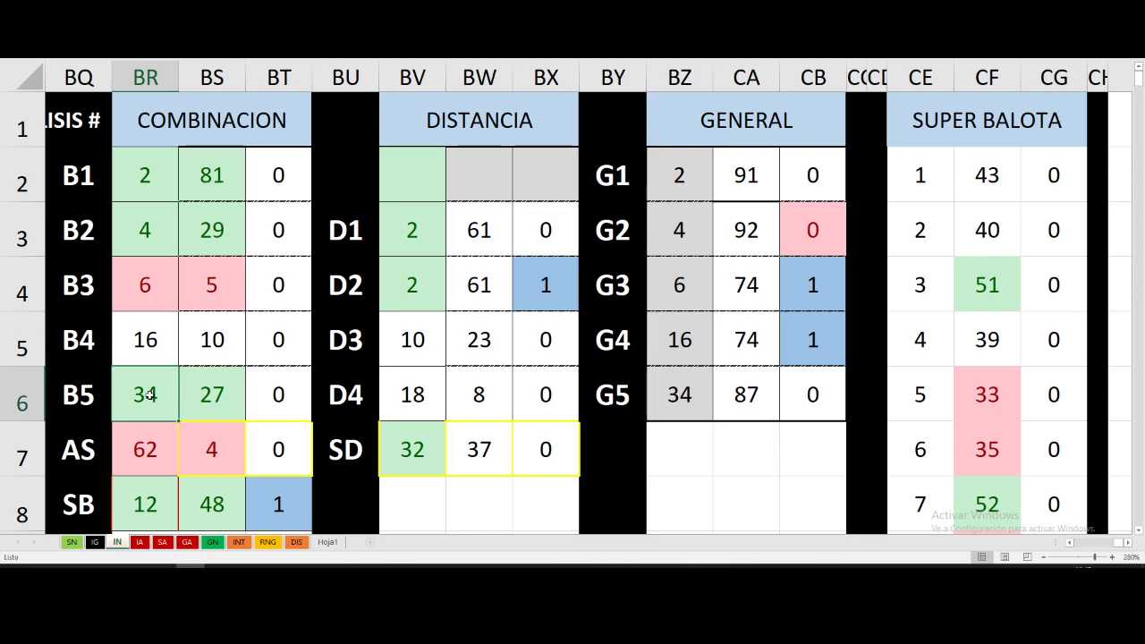
left_click(140, 177)
left_click(145, 395)
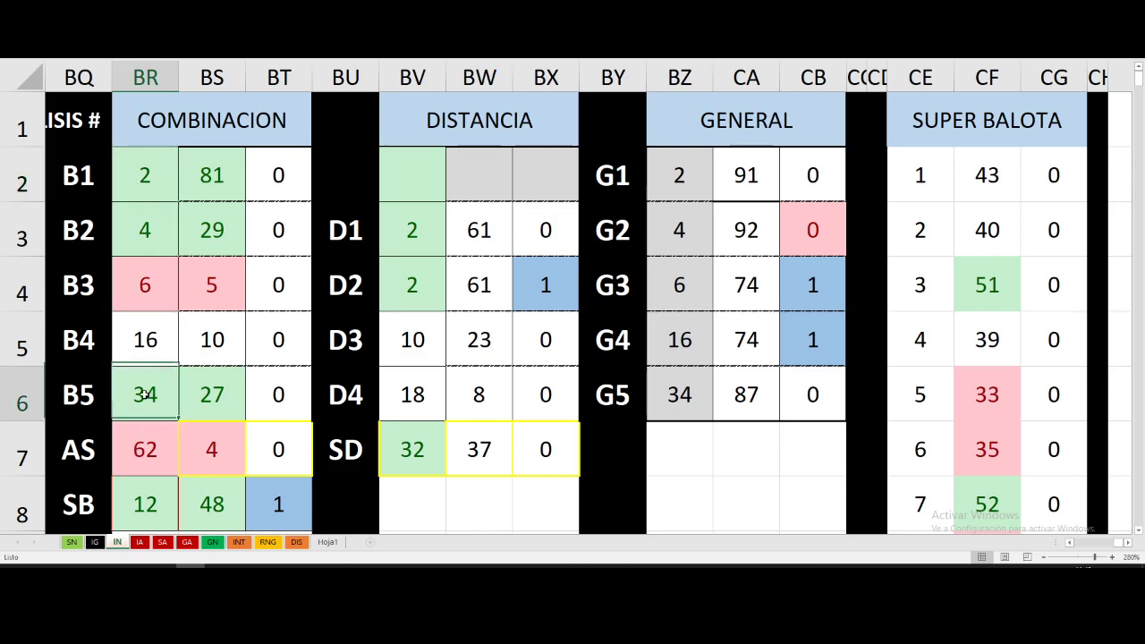
left_click(141, 174)
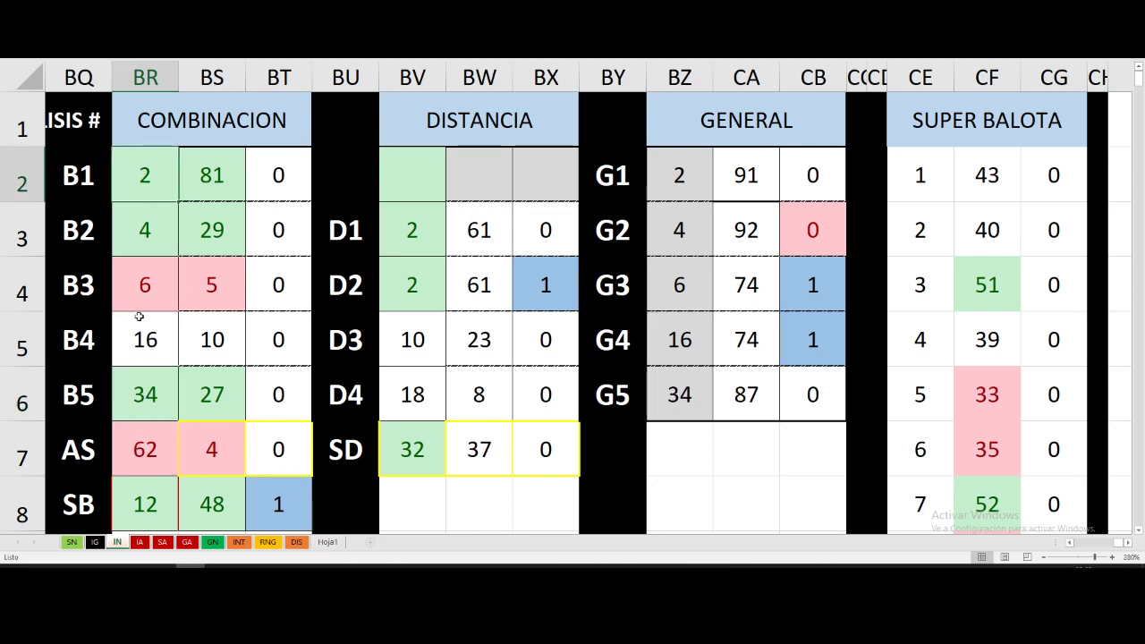
left_click(143, 395)
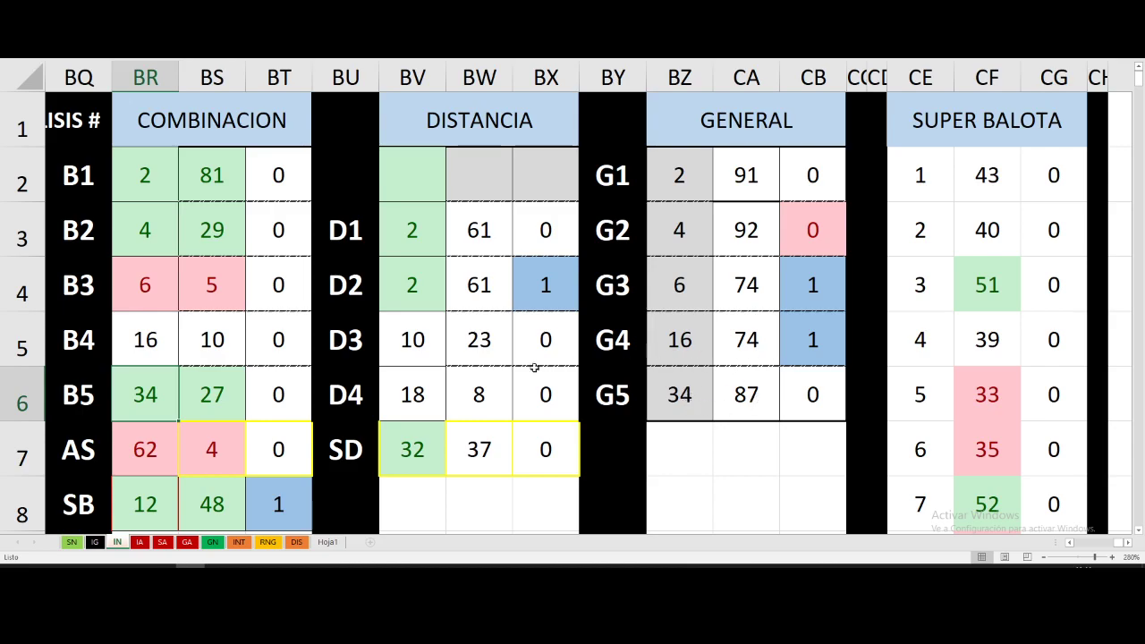
- Empty the IG sheet's drawn numbers in BR2:BR6 and its series cell so the totals return to 0
left_click(95, 542)
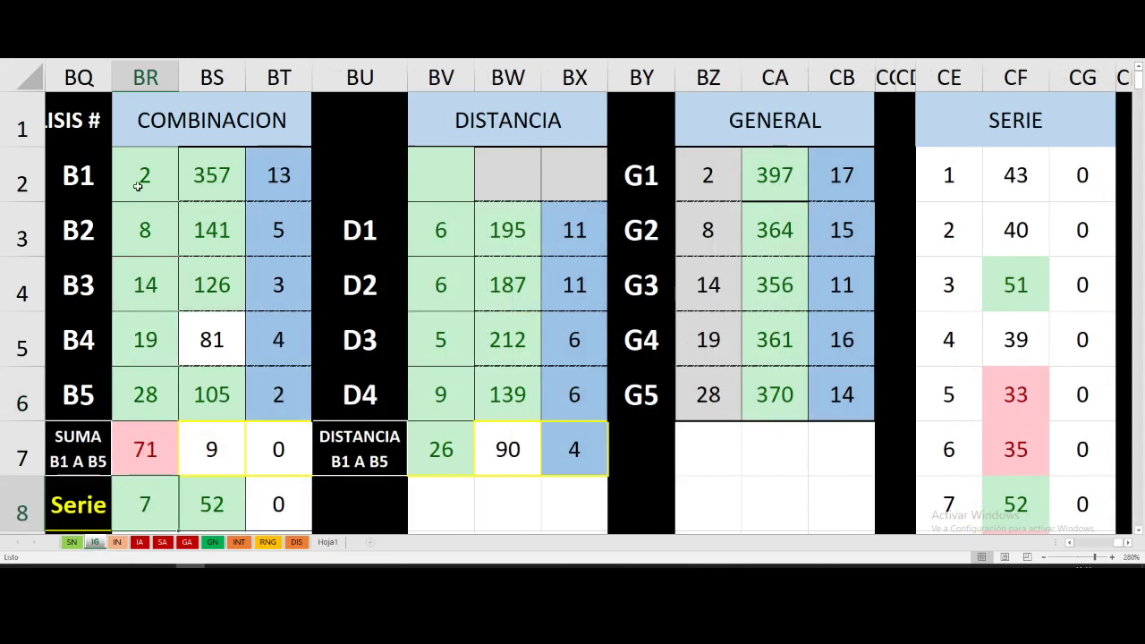
left_click_drag(141, 175, 124, 388)
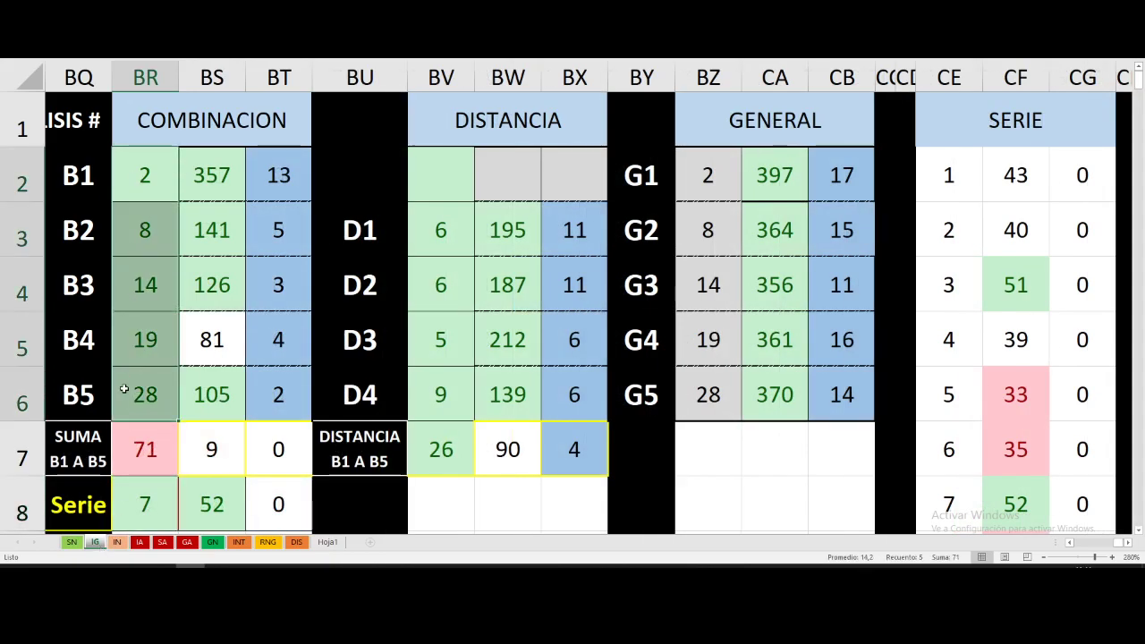
key("Delete")
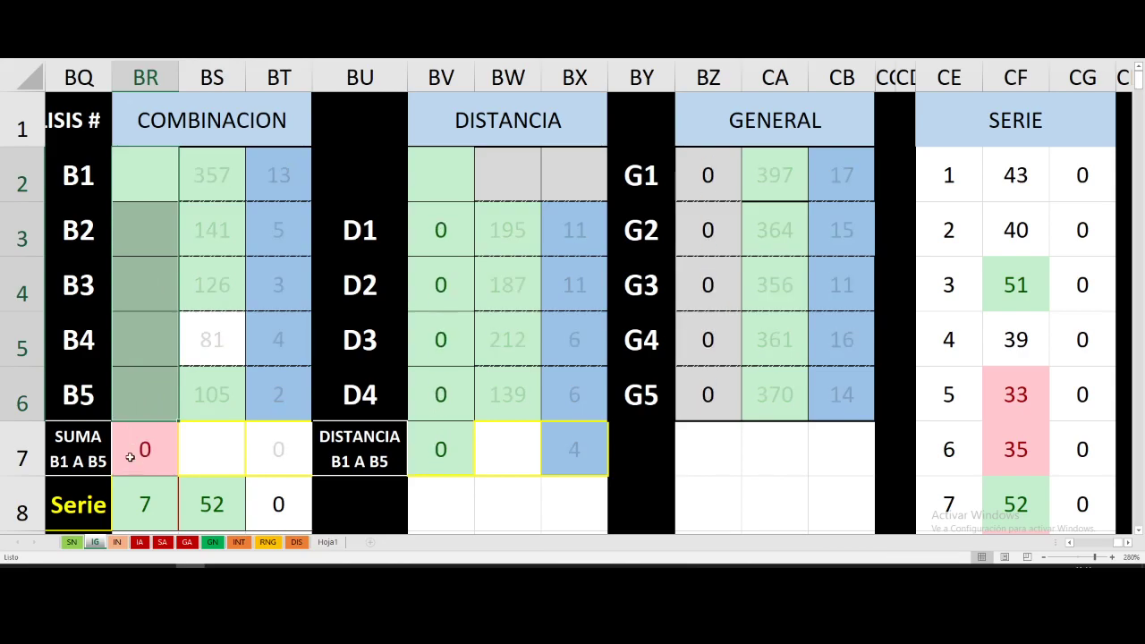
left_click(141, 151)
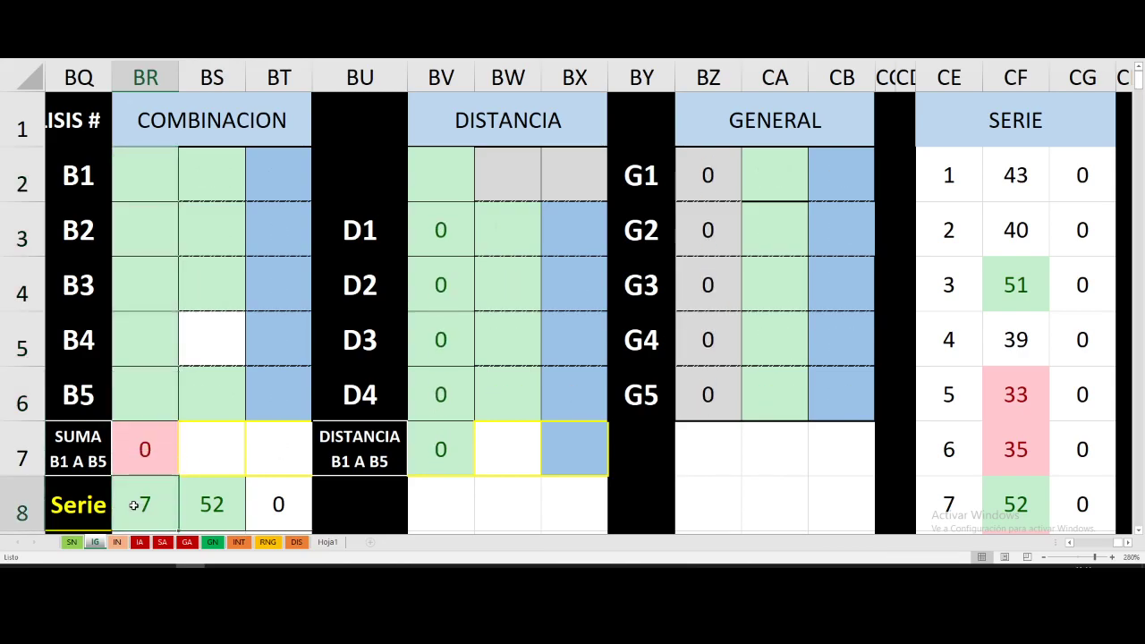
left_click(139, 180)
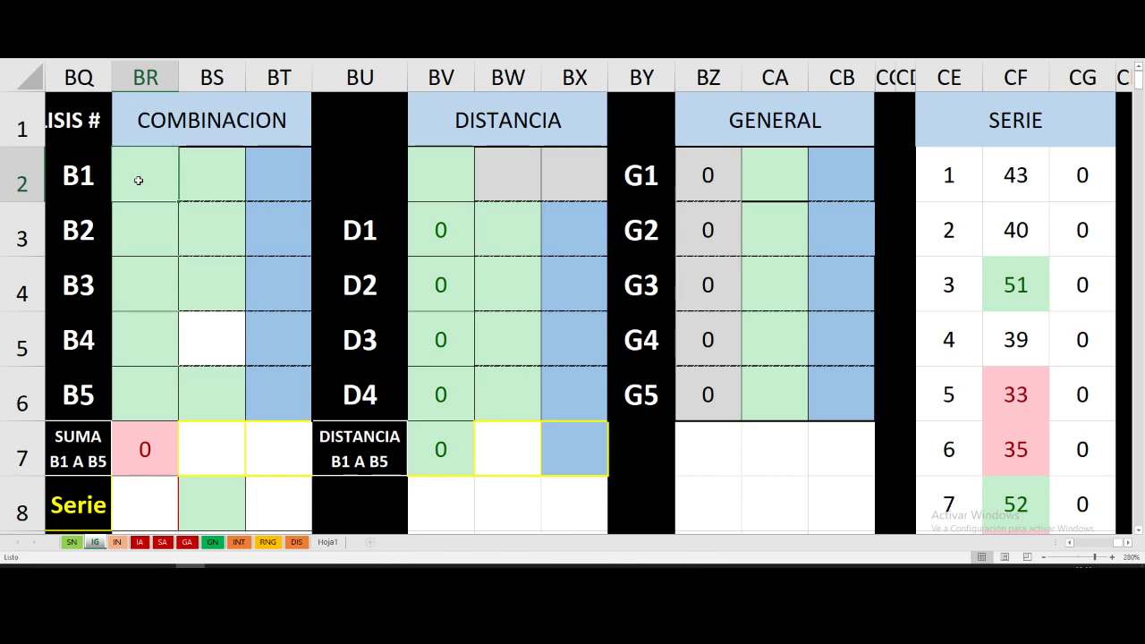
- Enter the drawn numbers 2, 4, 6, 16 and 34 in BR2:BR6 on the IG sheet
type("2")
key("Return")
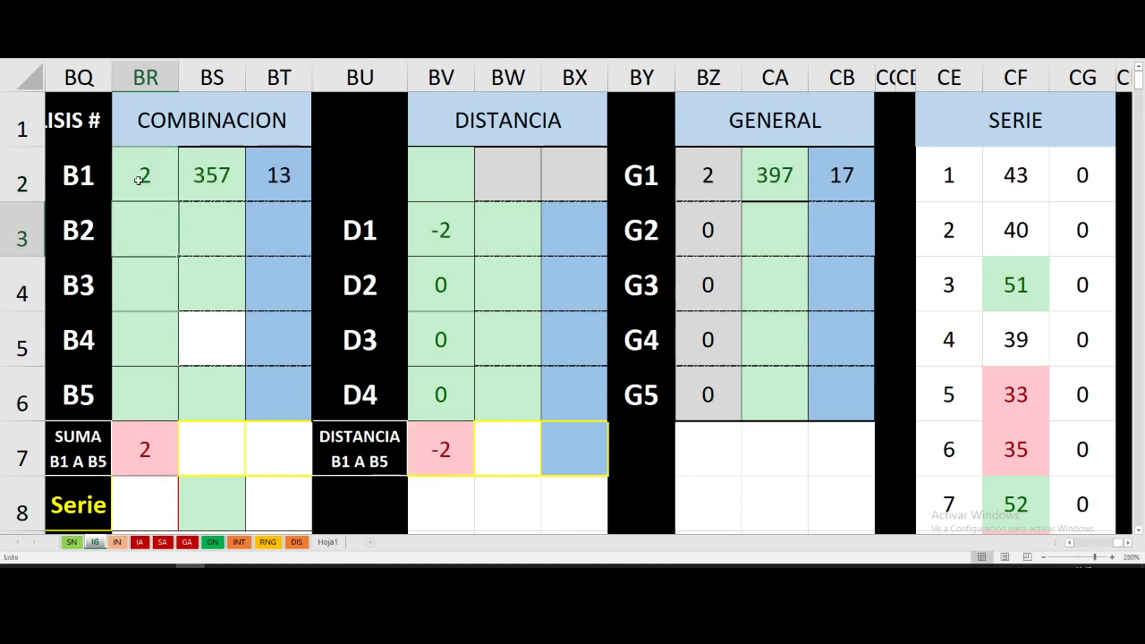
type("4")
key("Return")
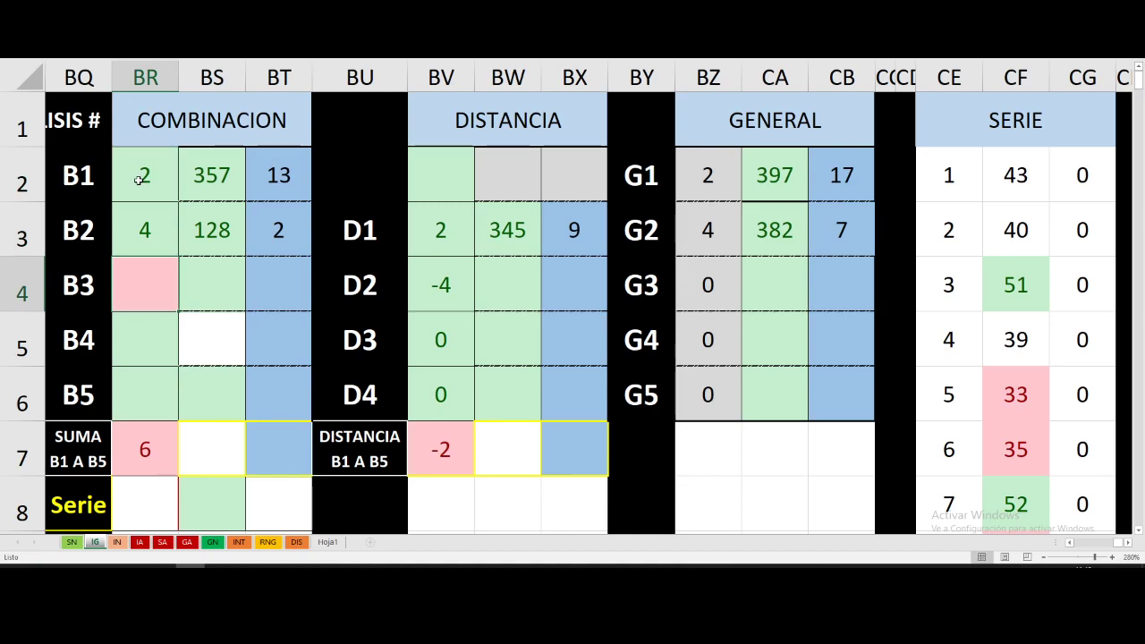
type("6")
key("Return")
type("1")
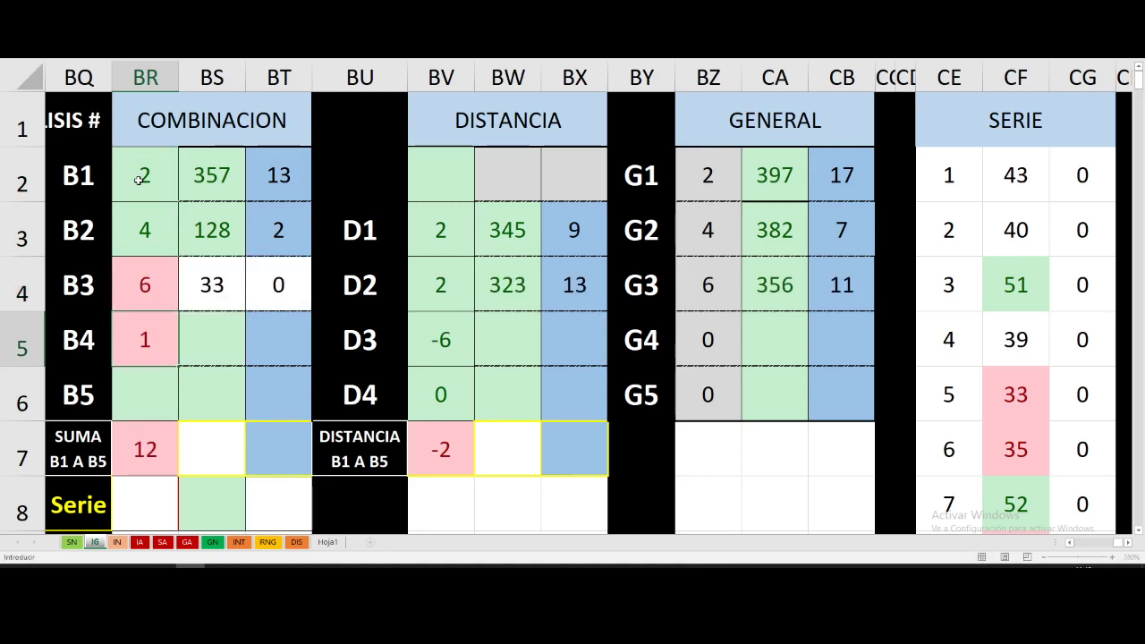
type("6")
key("Return")
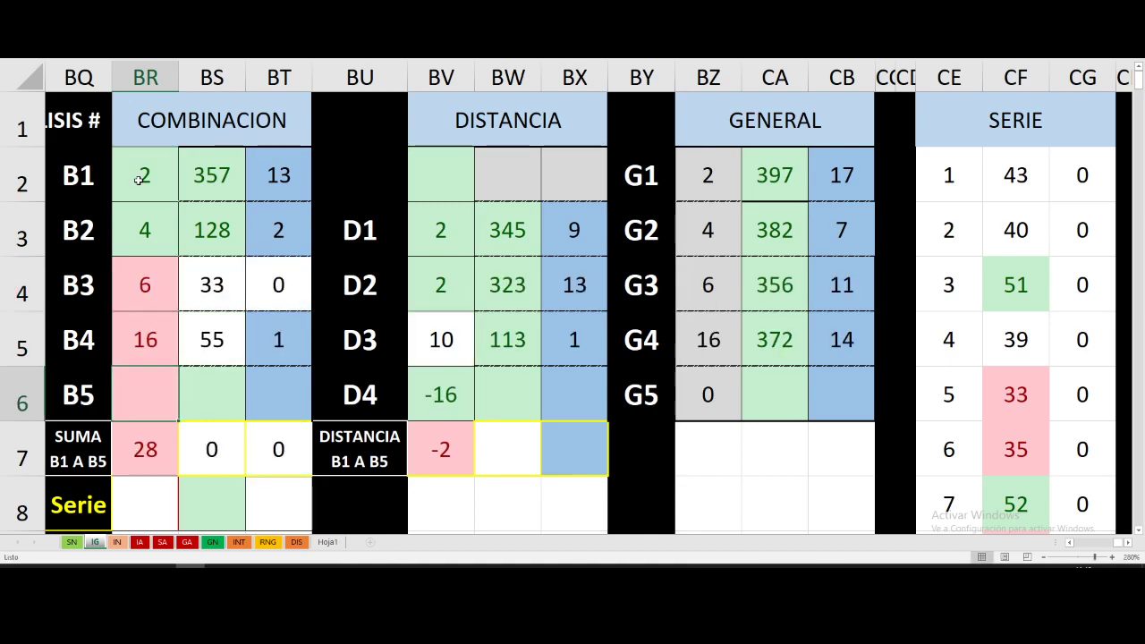
type("34")
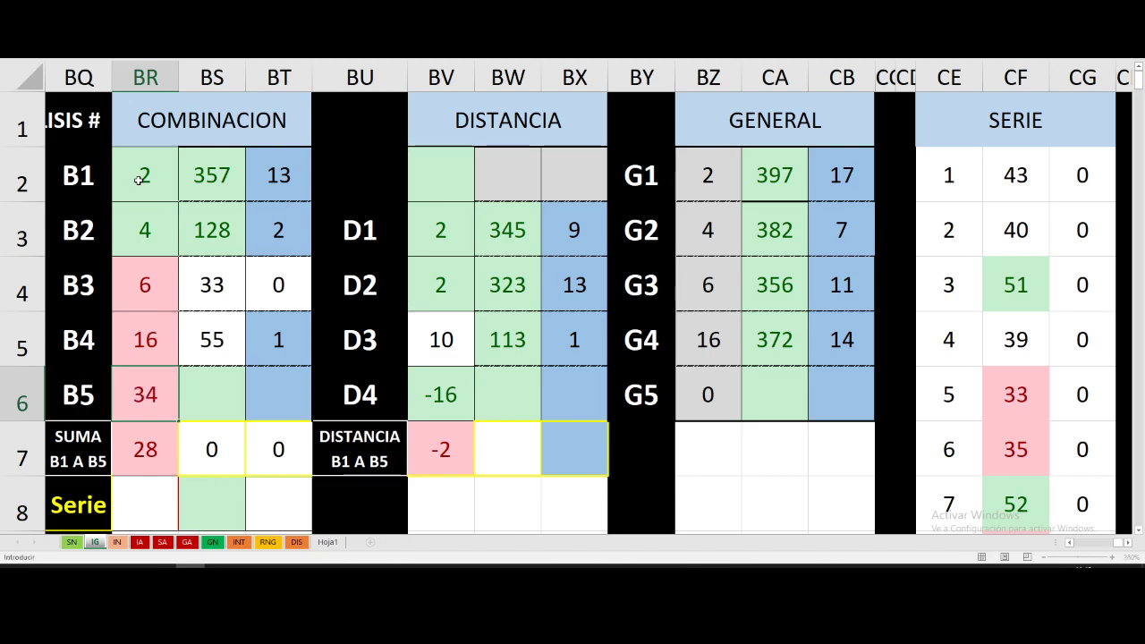
key("Return")
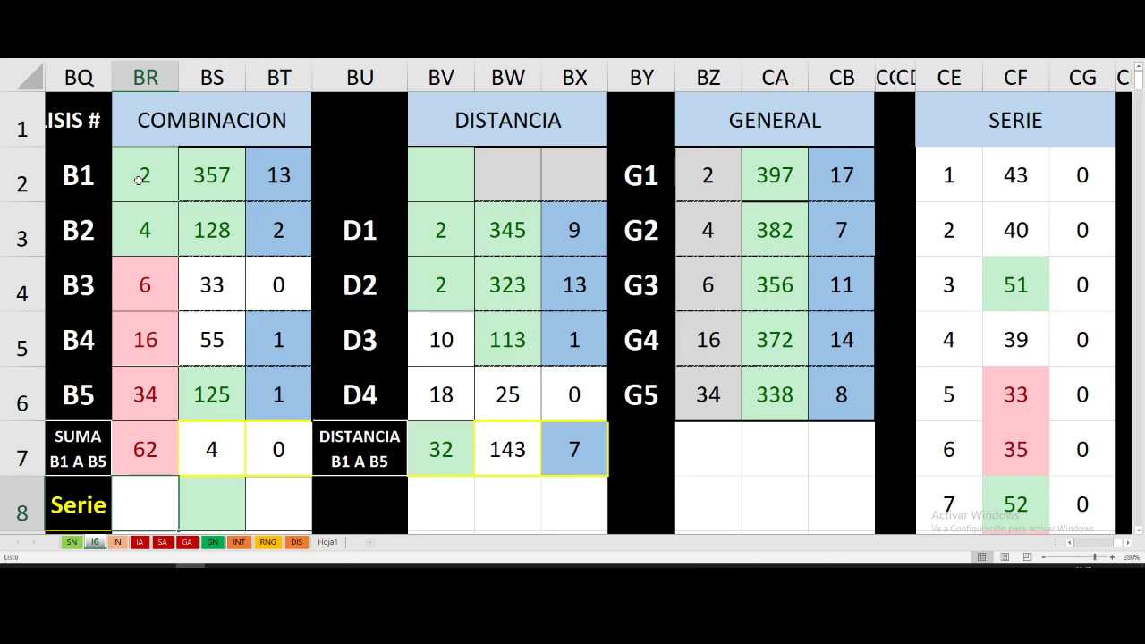
- Set the series to 12 and review the resulting sum 62 and series count 48
type("12")
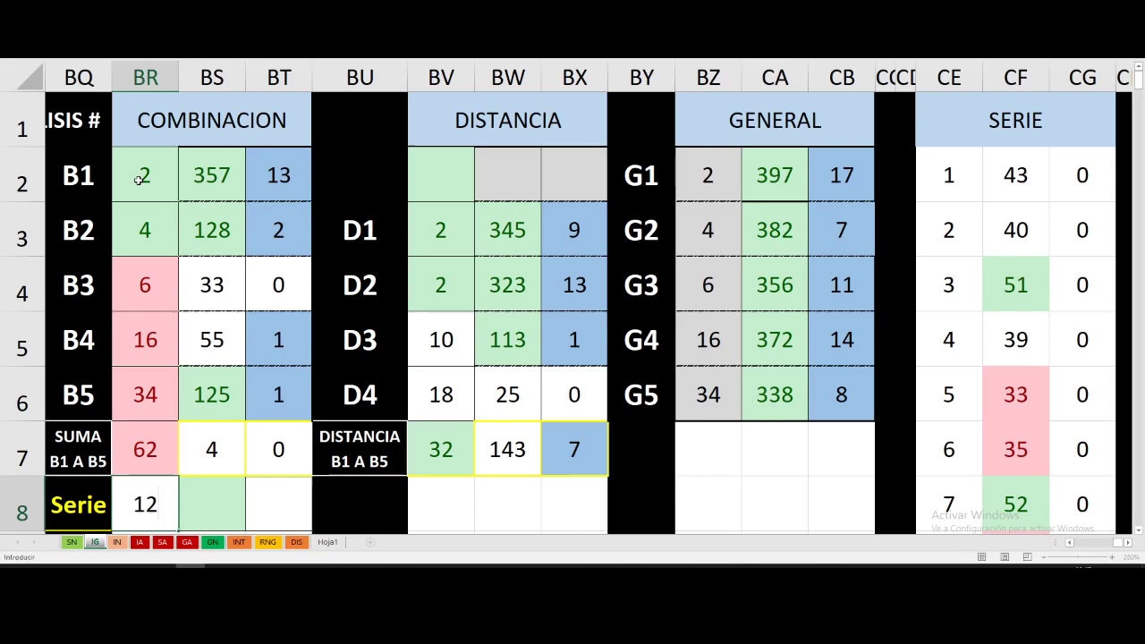
key("Return")
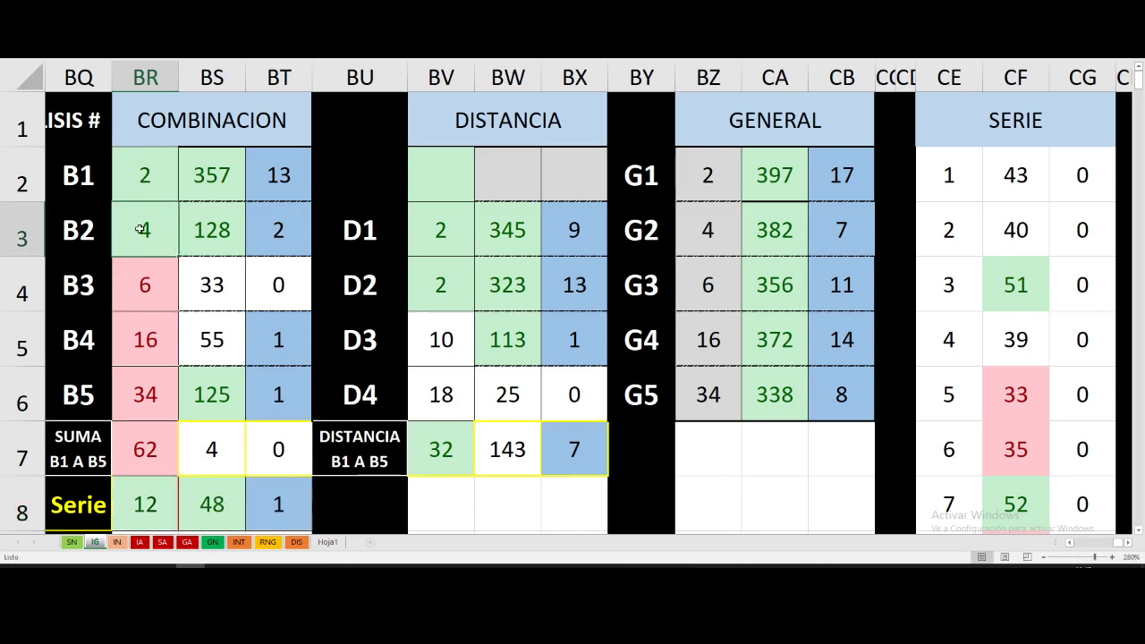
scroll(140, 229, "down", 2)
scroll(140, 228, "up", 2)
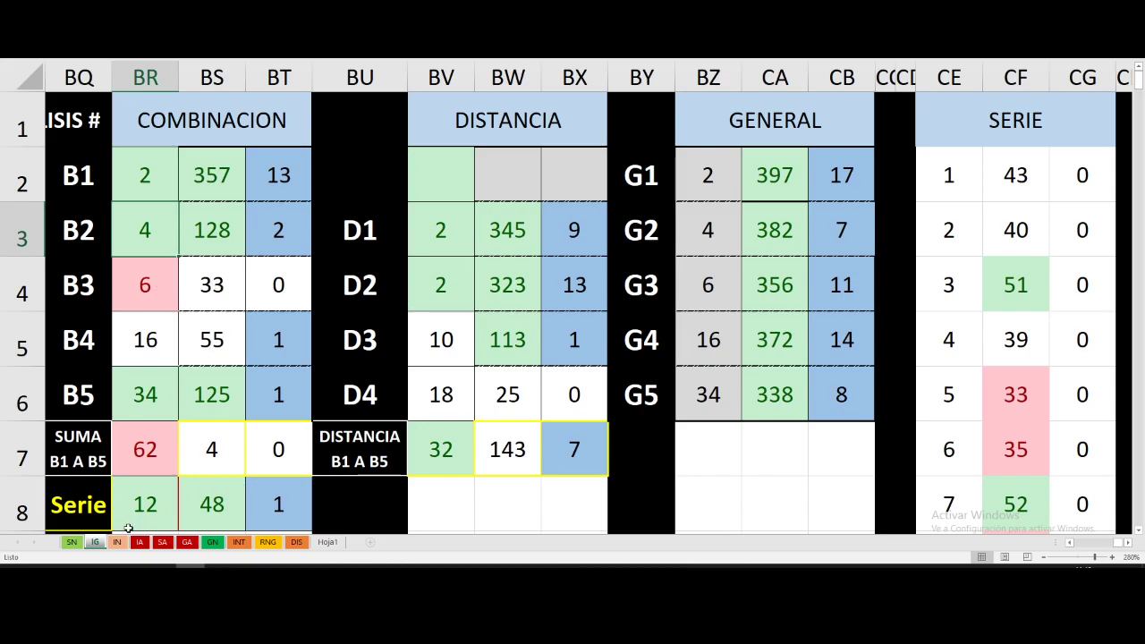
left_click(121, 545)
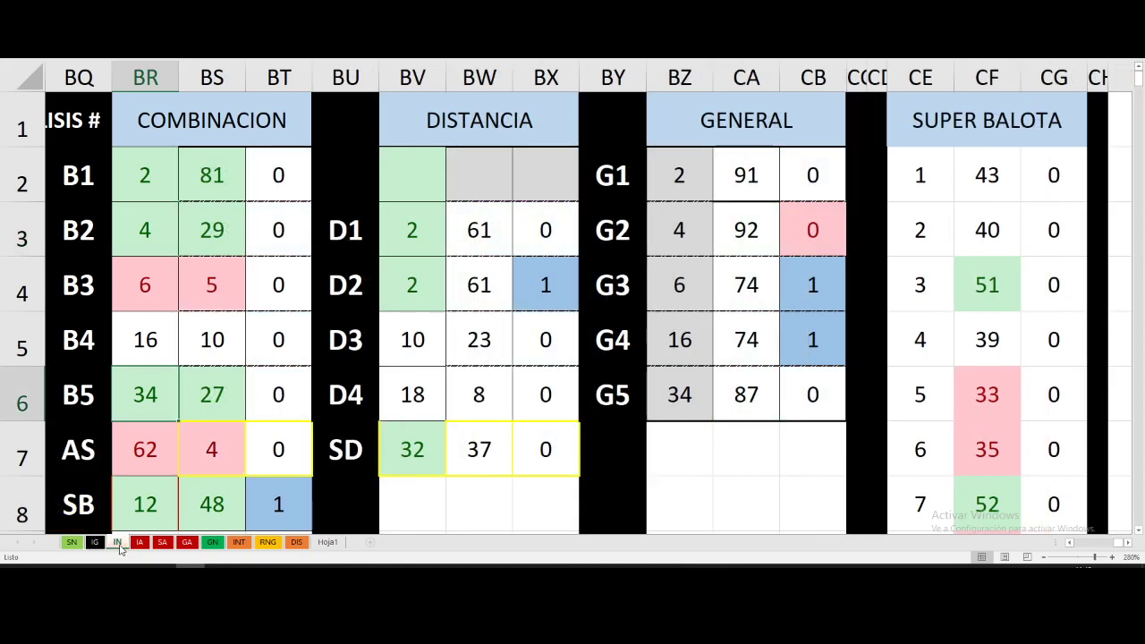
left_click(95, 545)
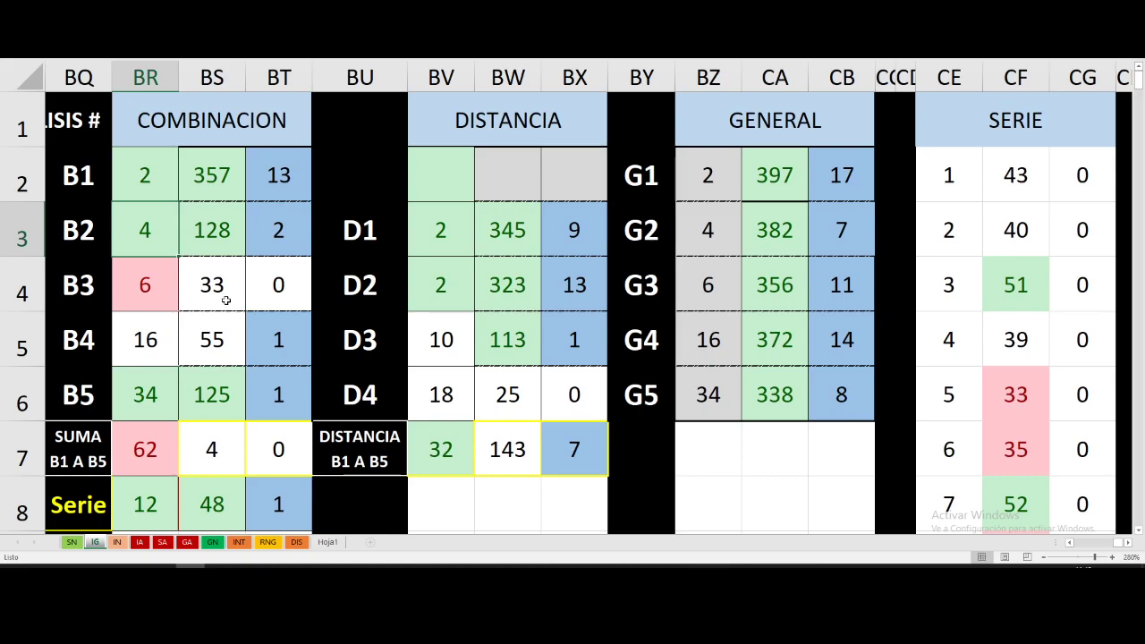
left_click(151, 177)
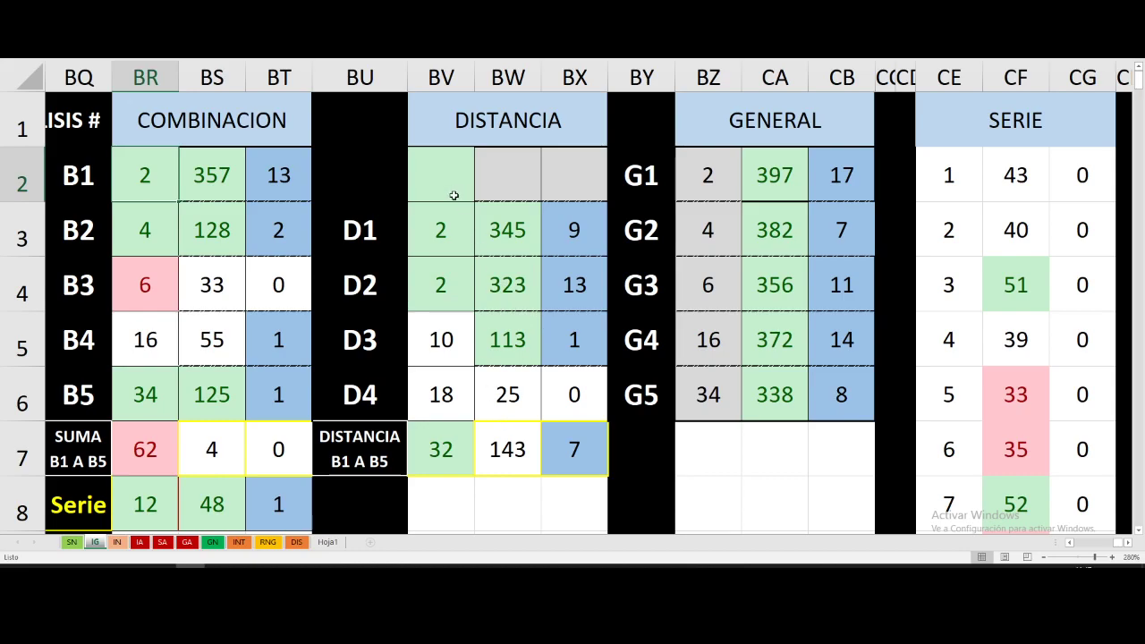
left_click(116, 542)
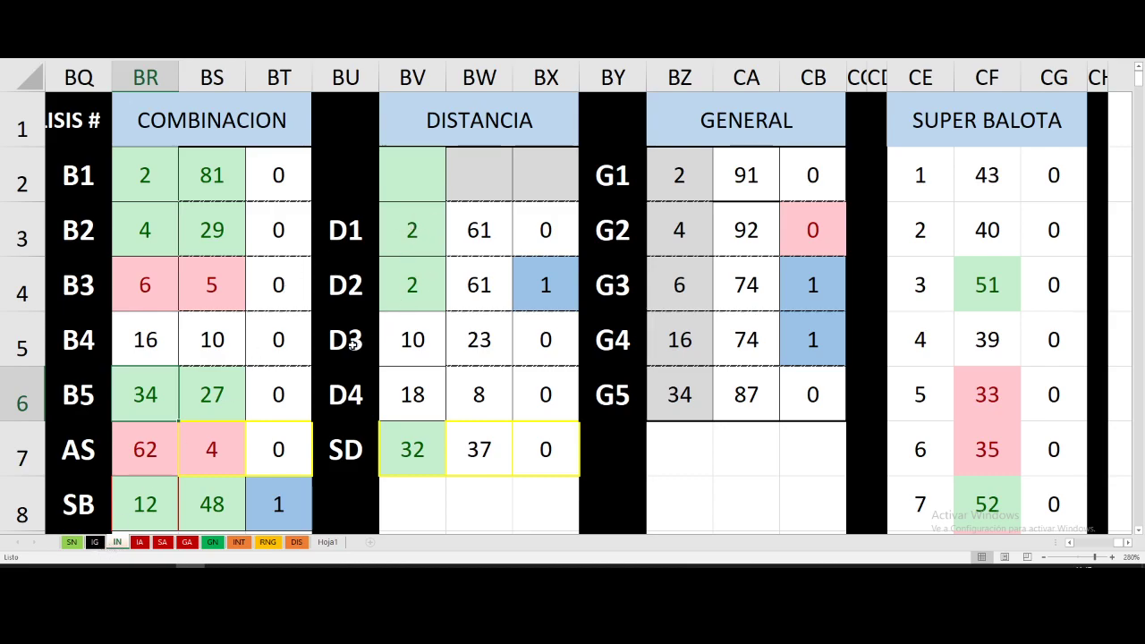
left_click(95, 542)
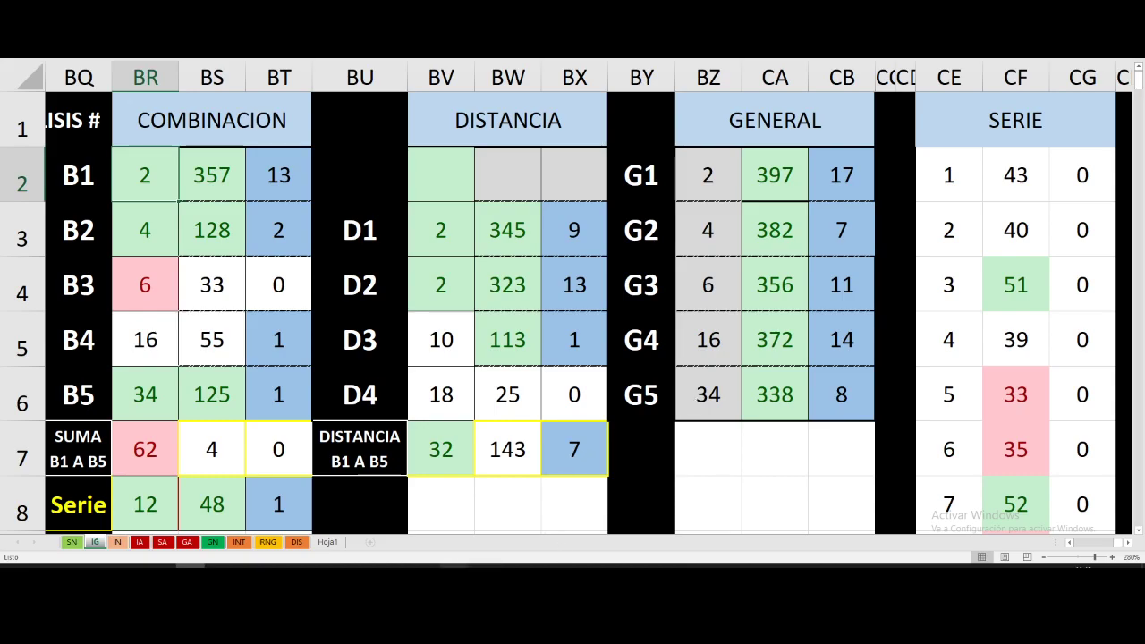
- Restore the OBS Studio window over the spreadsheet from its taskbar preview
mouse_move(424, 572)
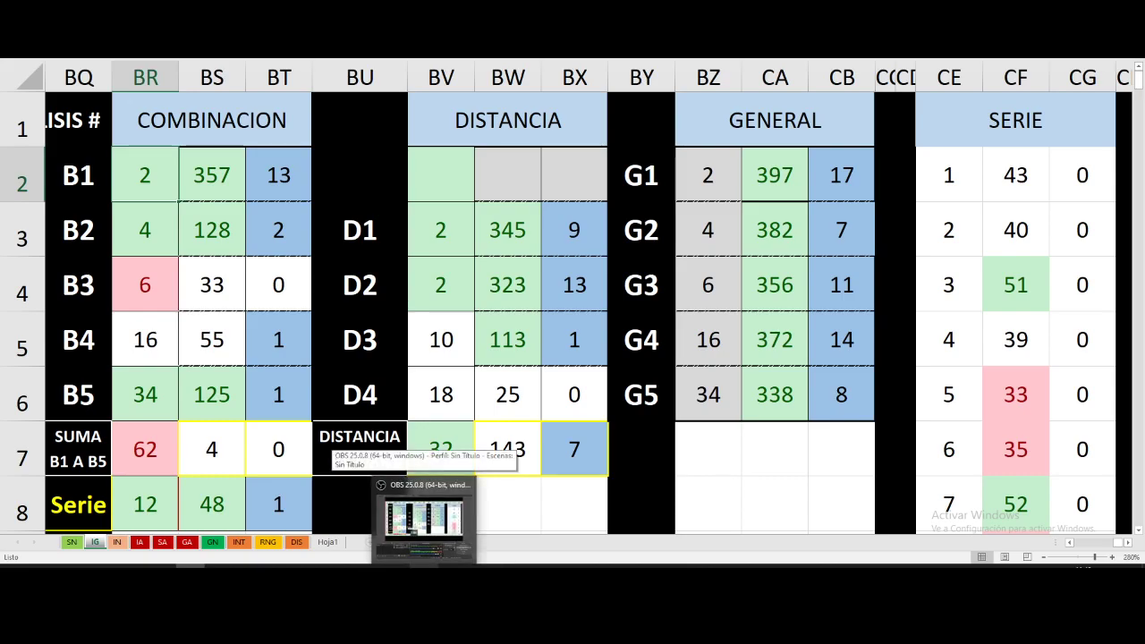
left_click(424, 519)
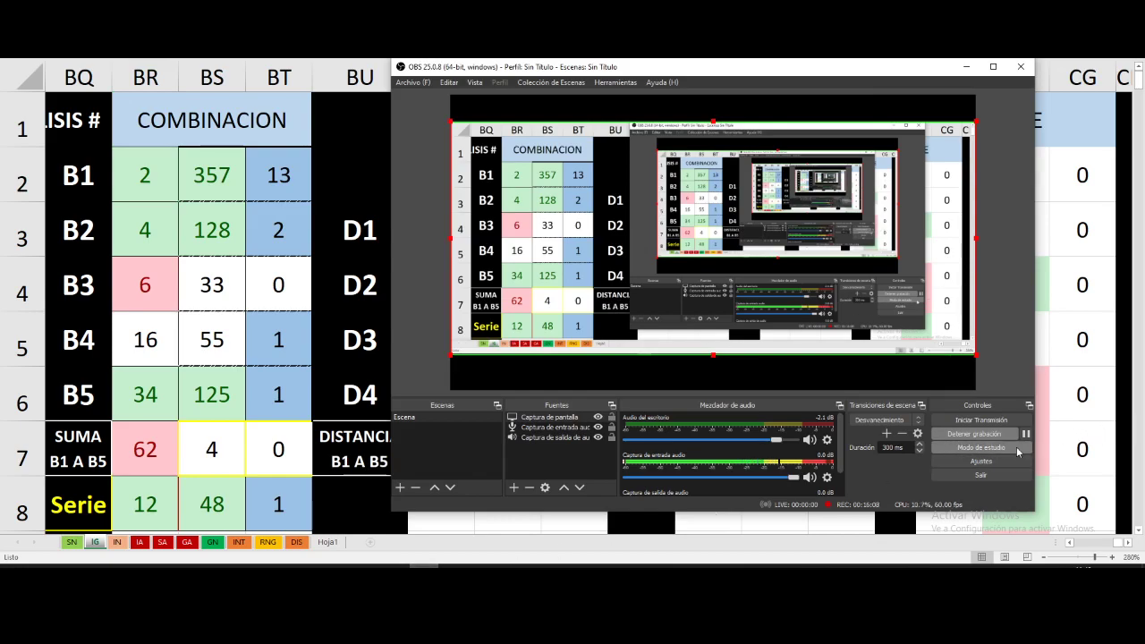